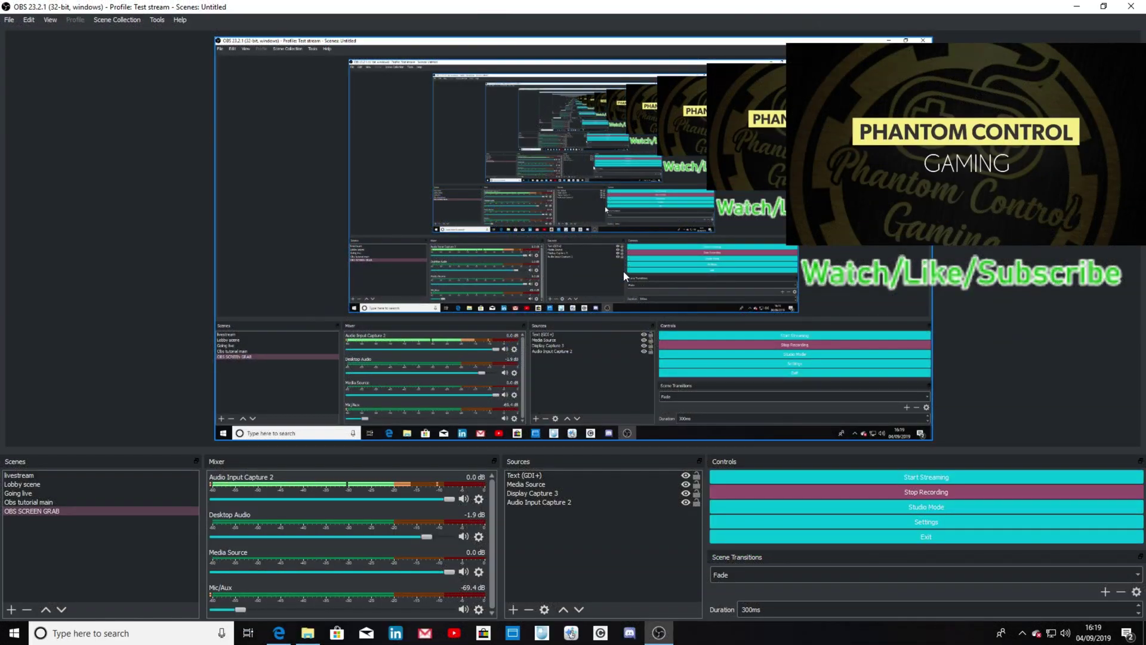
Open the livecounts.net subscriber counter and switch it to the Phantom Control Gaming channel
{"action": "left_click", "coordinate": [278, 633]}
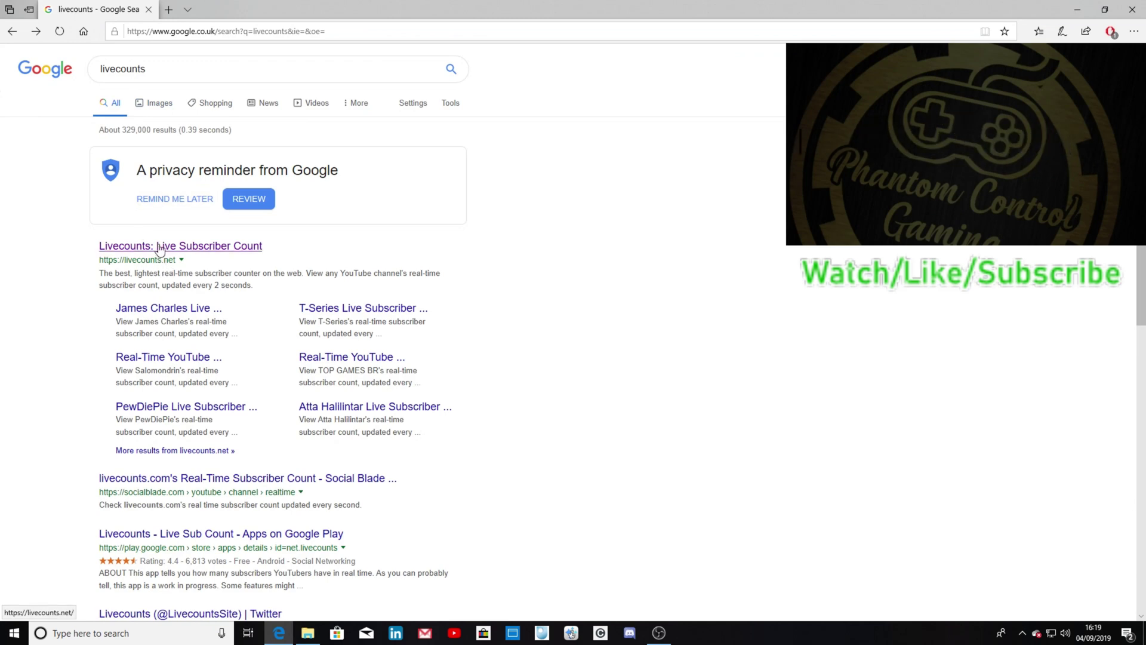
{"action": "left_click", "coordinate": [157, 250]}
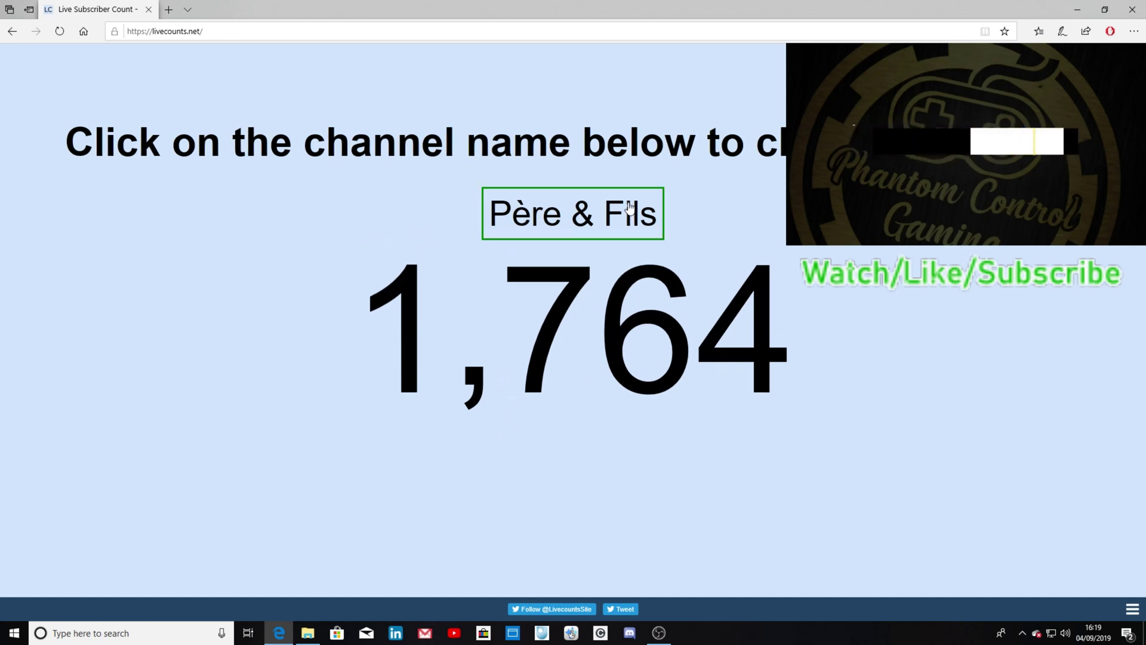
{"action": "left_click", "coordinate": [552, 221]}
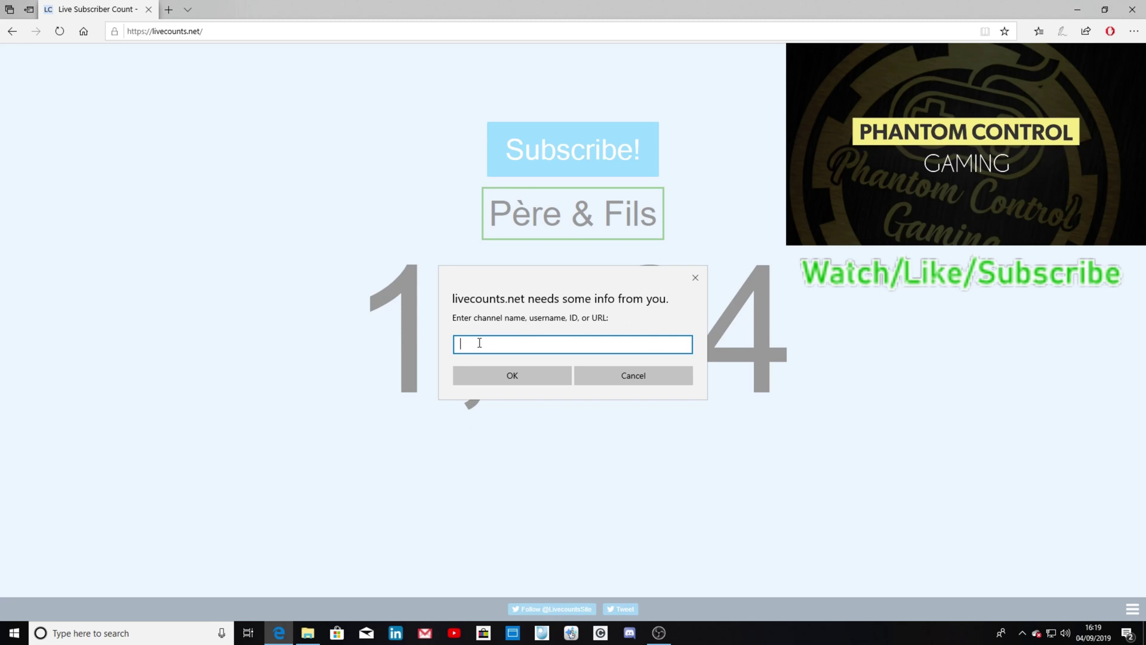
{"action": "type", "text": "phanto"}
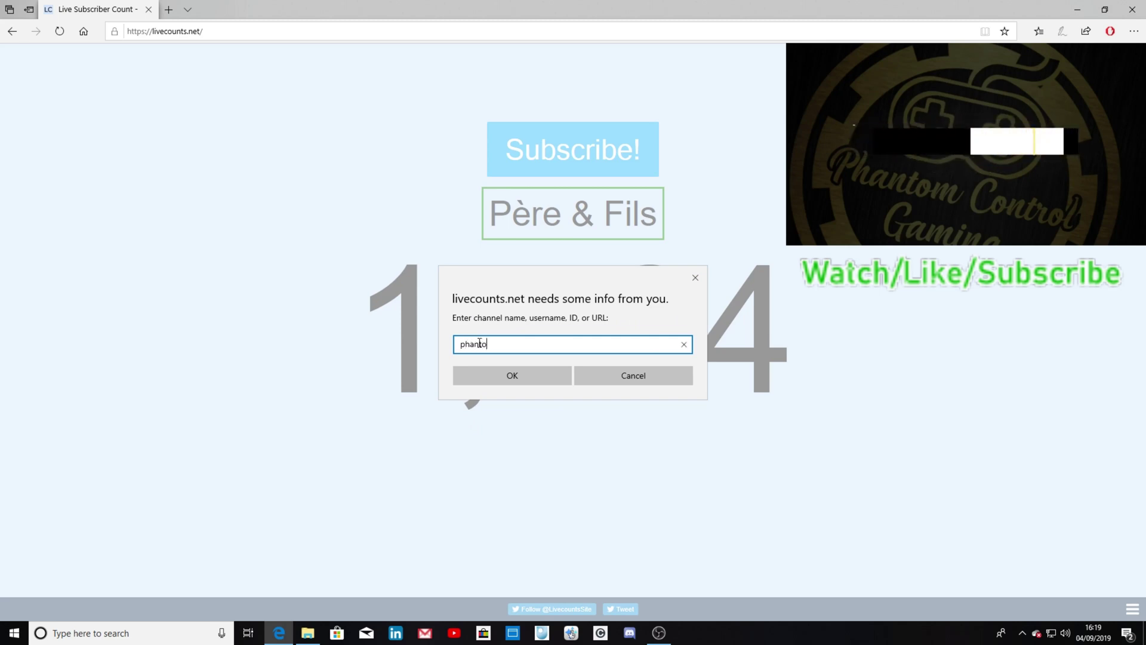
{"action": "type", "text": "m control"}
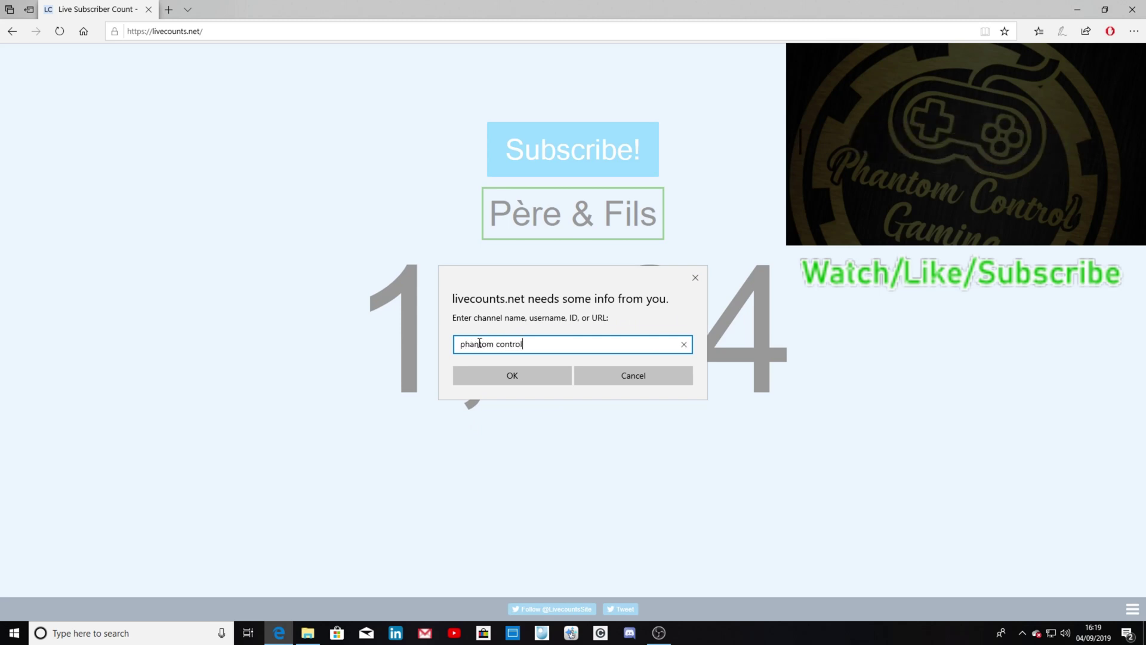
{"action": "type", "text": " gami"}
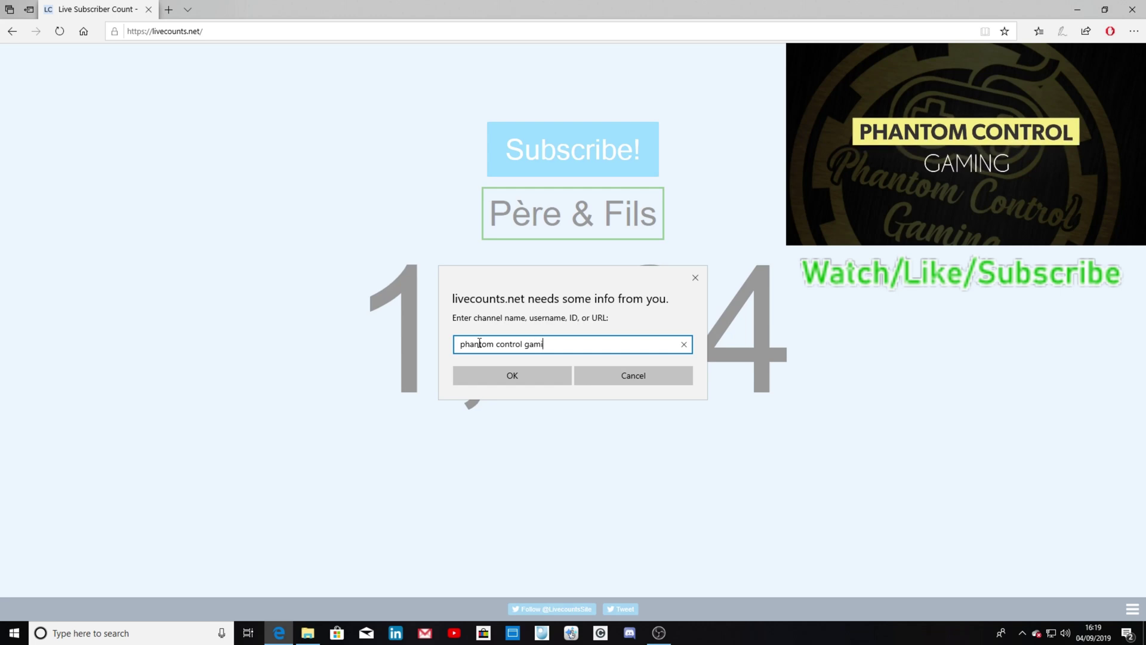
{"action": "type", "text": "ng"}
{"action": "key", "text": "Return"}
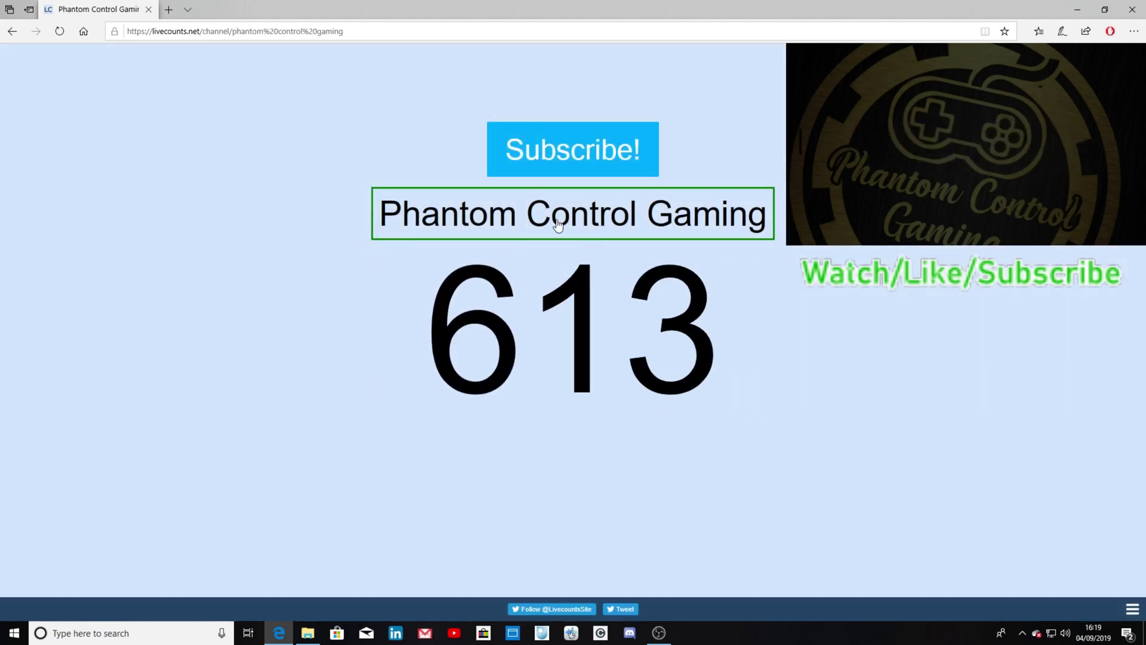
Copy the livecounts channel address and add a new browser source named SUBS
{"action": "left_click", "coordinate": [350, 31]}
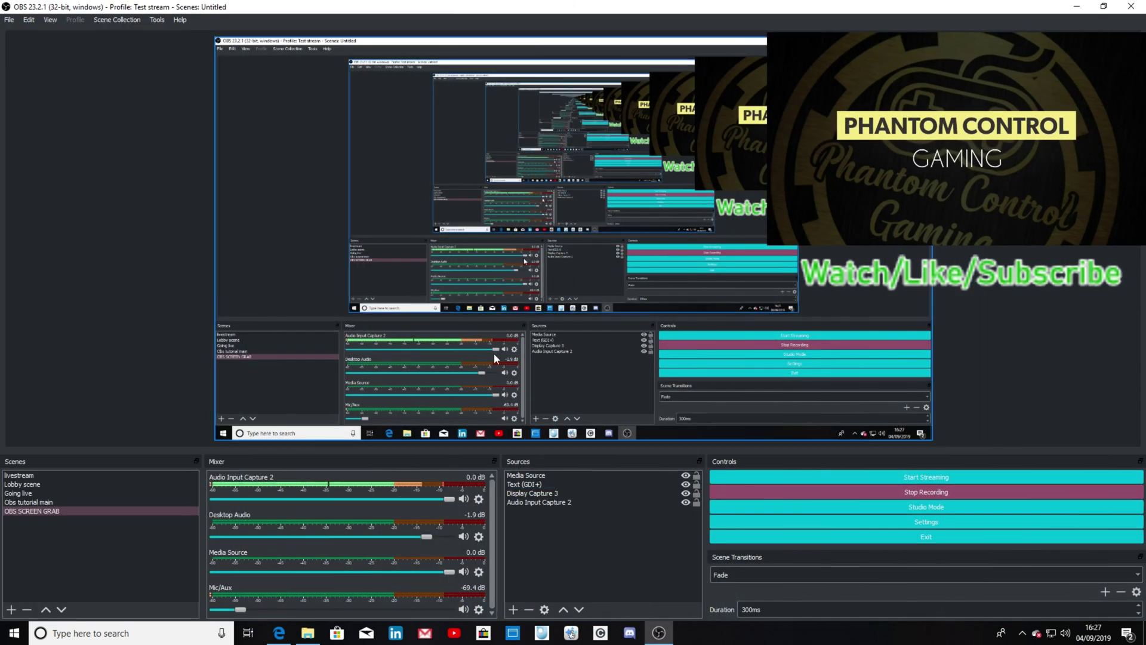
{"action": "right_click", "coordinate": [542, 518]}
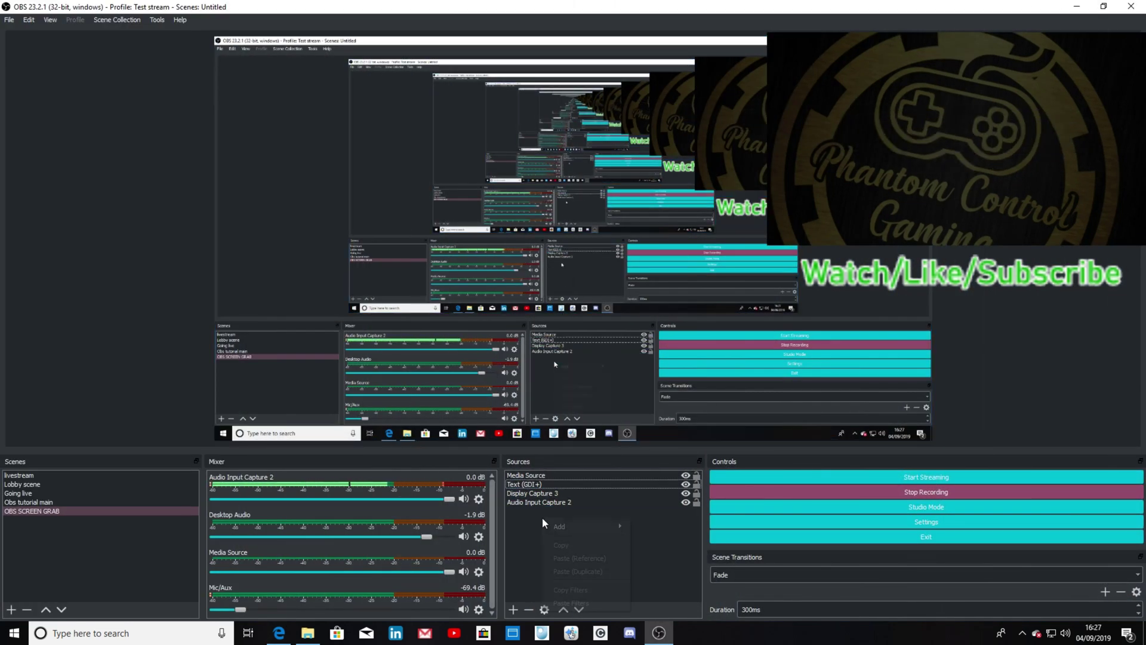
{"action": "mouse_move", "coordinate": [564, 526]}
{"action": "left_click", "coordinate": [662, 470]}
{"action": "type", "text": "SUBS"}
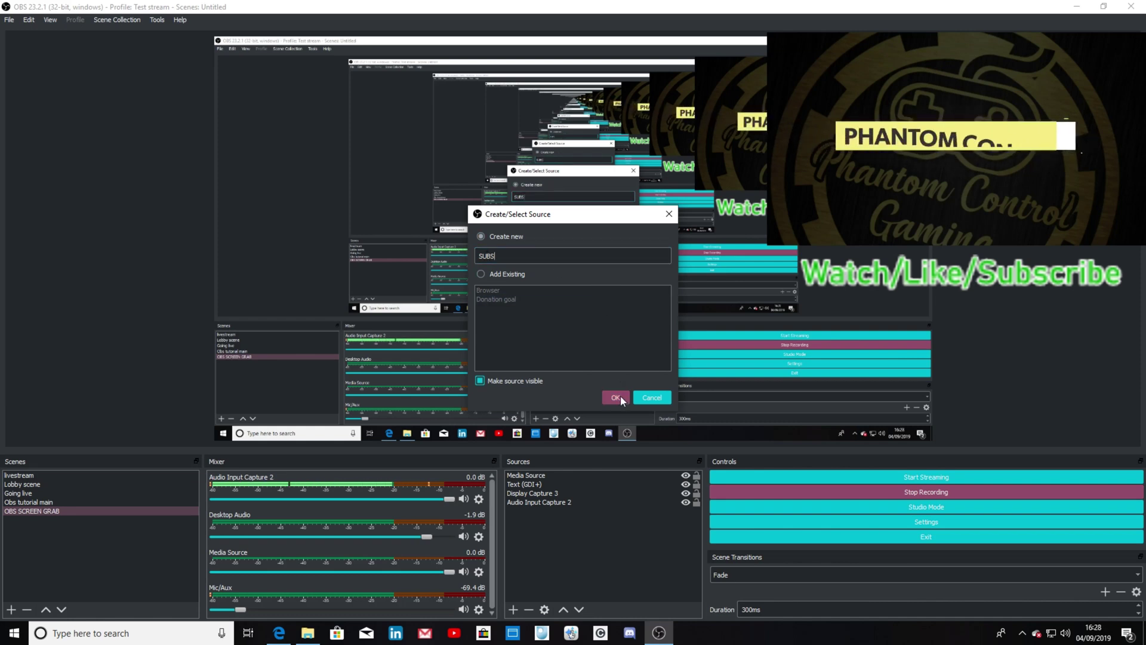
{"action": "left_click", "coordinate": [618, 397]}
Replace the SUBS default URL with the copied Phantom Control Gaming livecounts address
{"action": "left_click", "coordinate": [445, 386]}
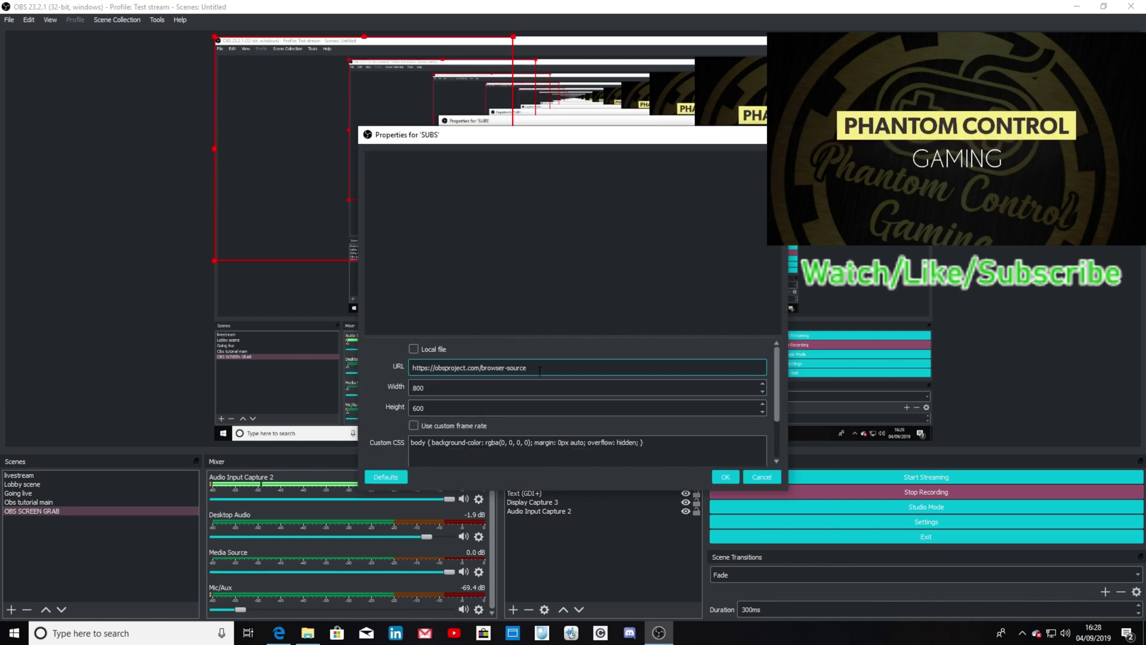
{"action": "left_click_drag", "start_coordinate": [540, 368], "coordinate": [395, 366]}
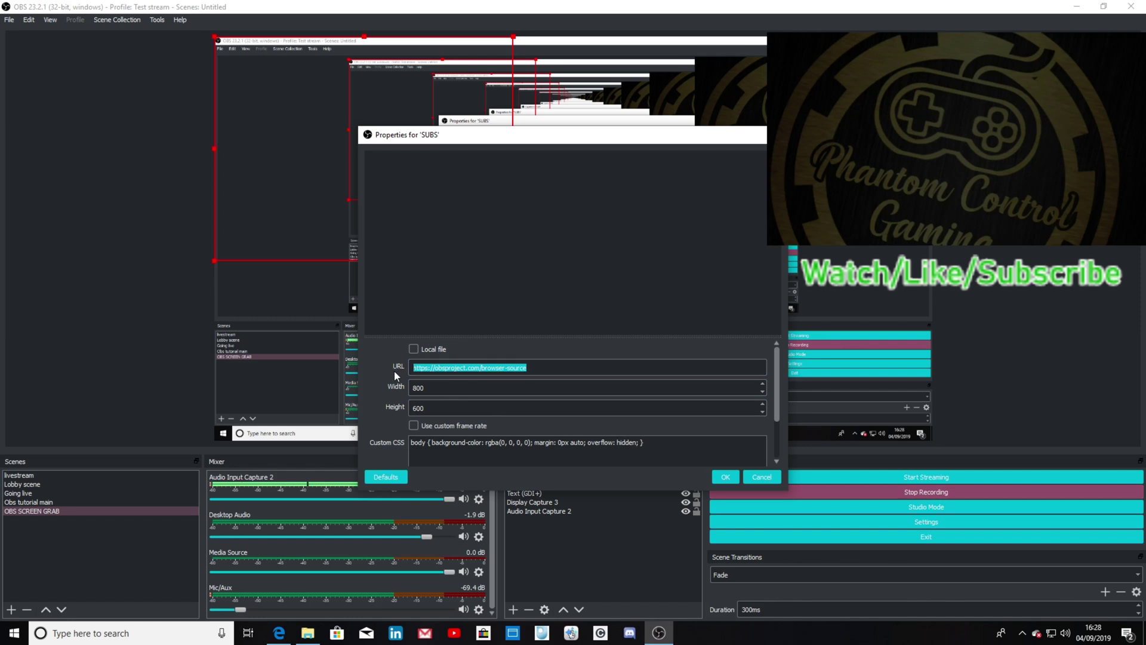
{"action": "type", "text": "https://livecounts.net/channel/phantom%20control%20gaming"}
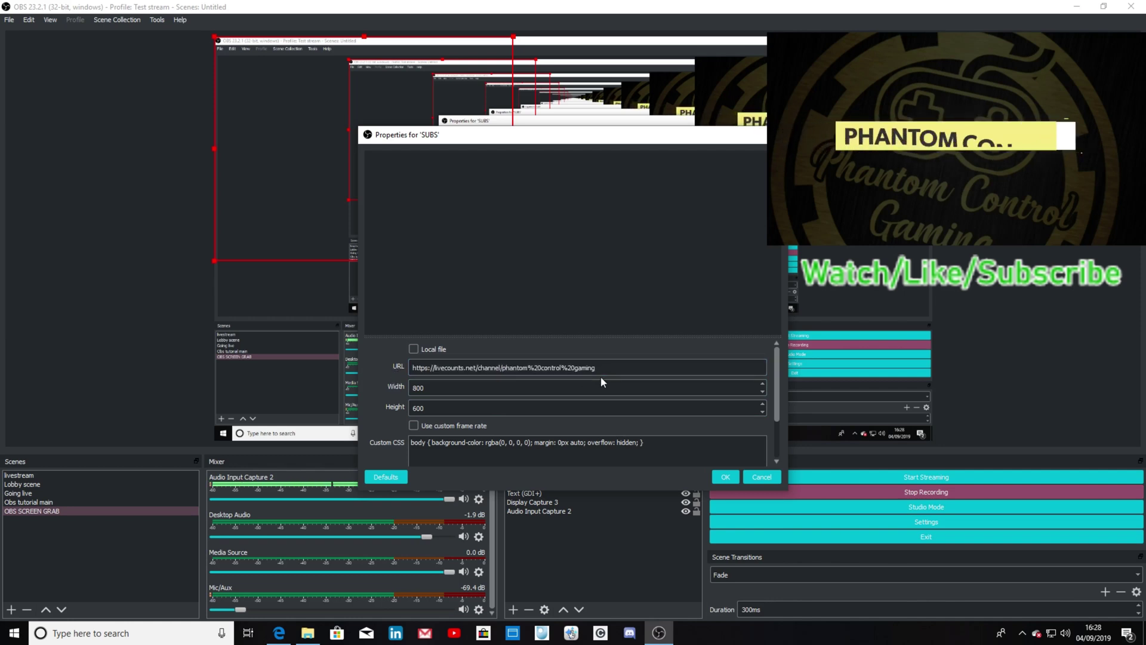
{"action": "scroll", "coordinate": [743, 391], "scroll_direction": "down", "scroll_amount": 3}
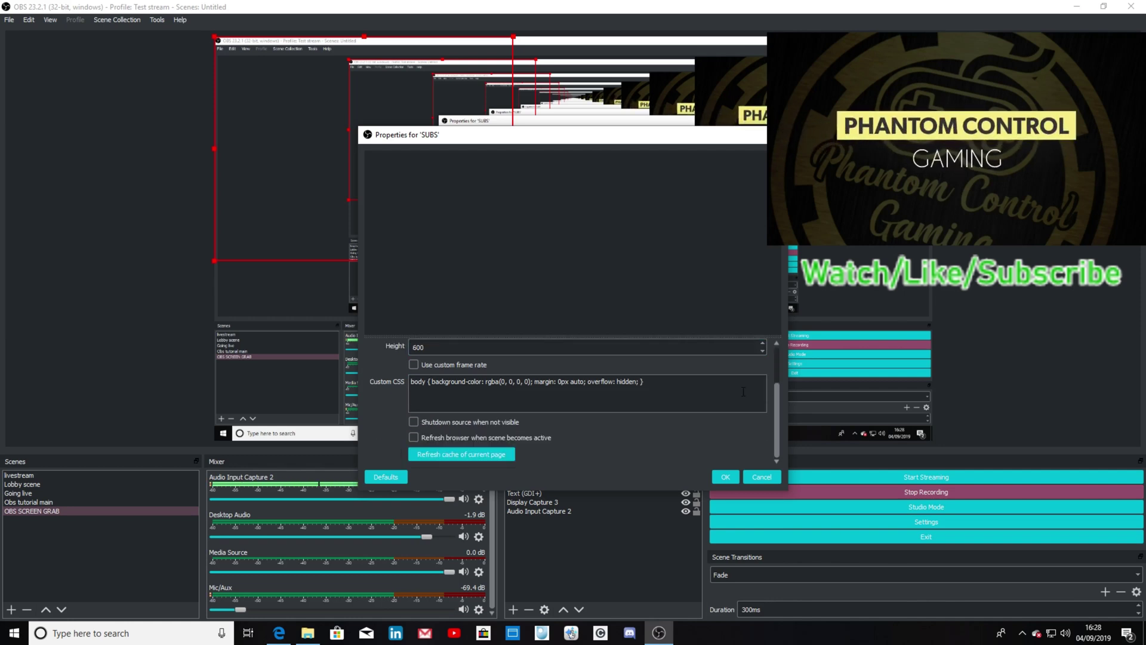
Confirm the SUBS source settings and add a Crop/Pad filter to it
{"action": "left_click", "coordinate": [722, 472]}
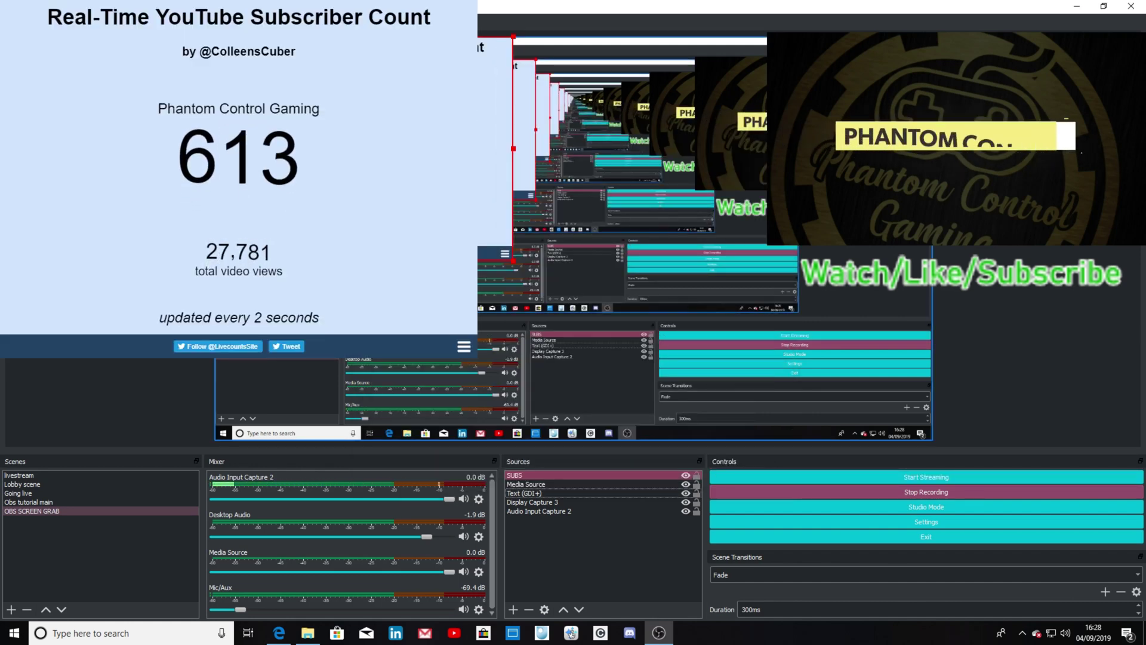
{"action": "right_click", "coordinate": [391, 369]}
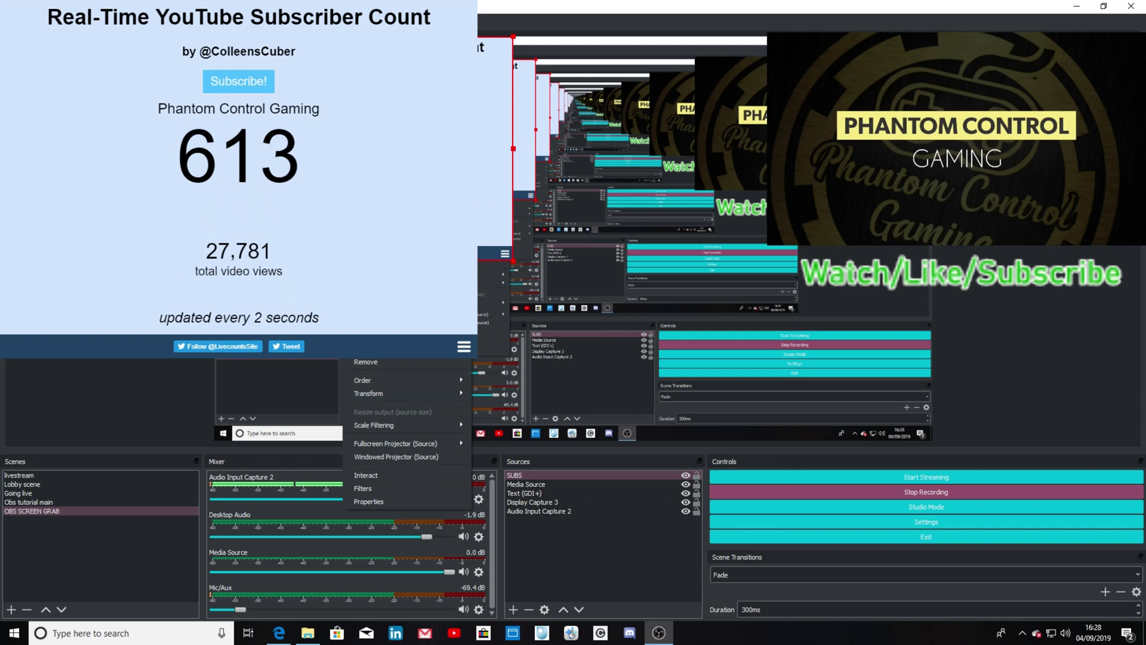
{"action": "left_click", "coordinate": [379, 488]}
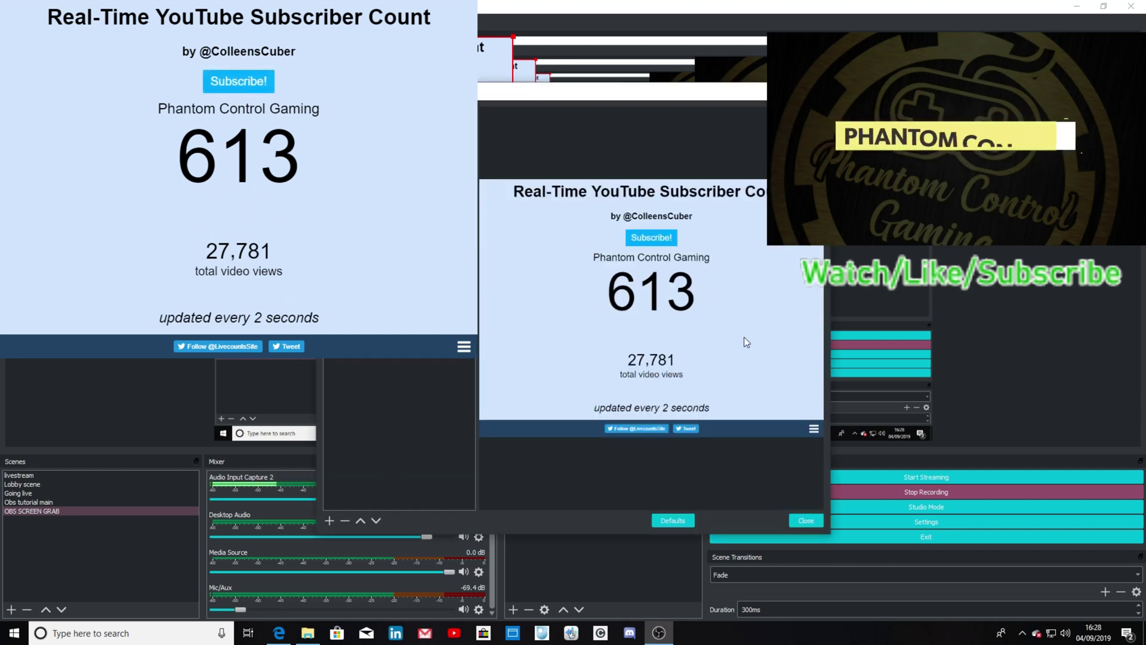
{"action": "left_click", "coordinate": [425, 315]}
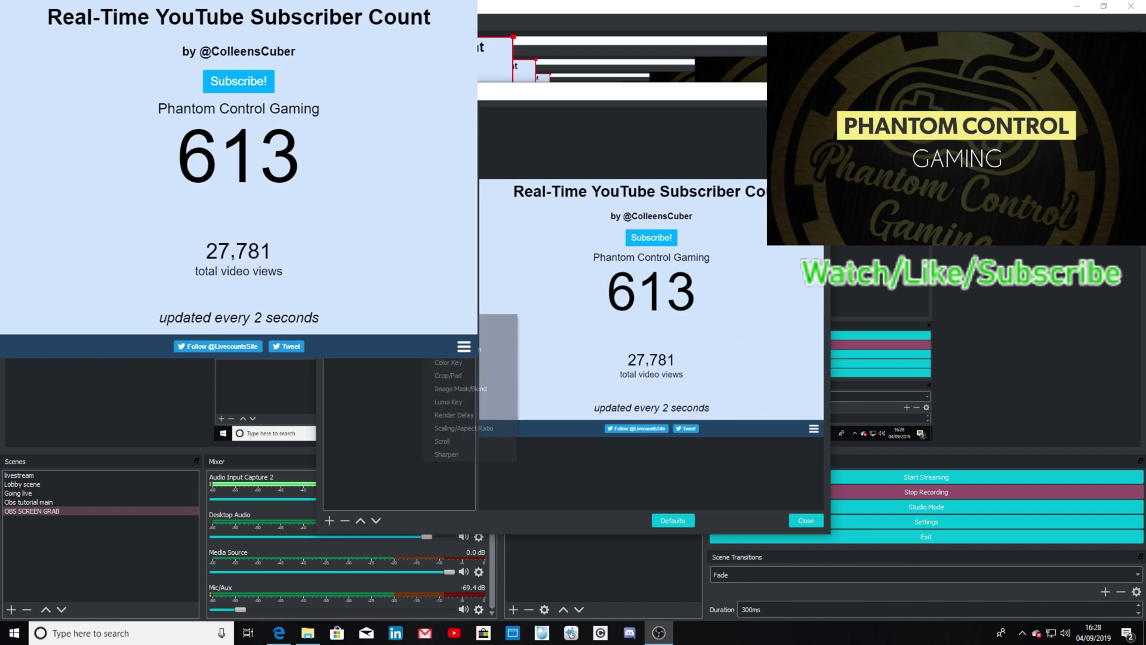
{"action": "left_click", "coordinate": [465, 376]}
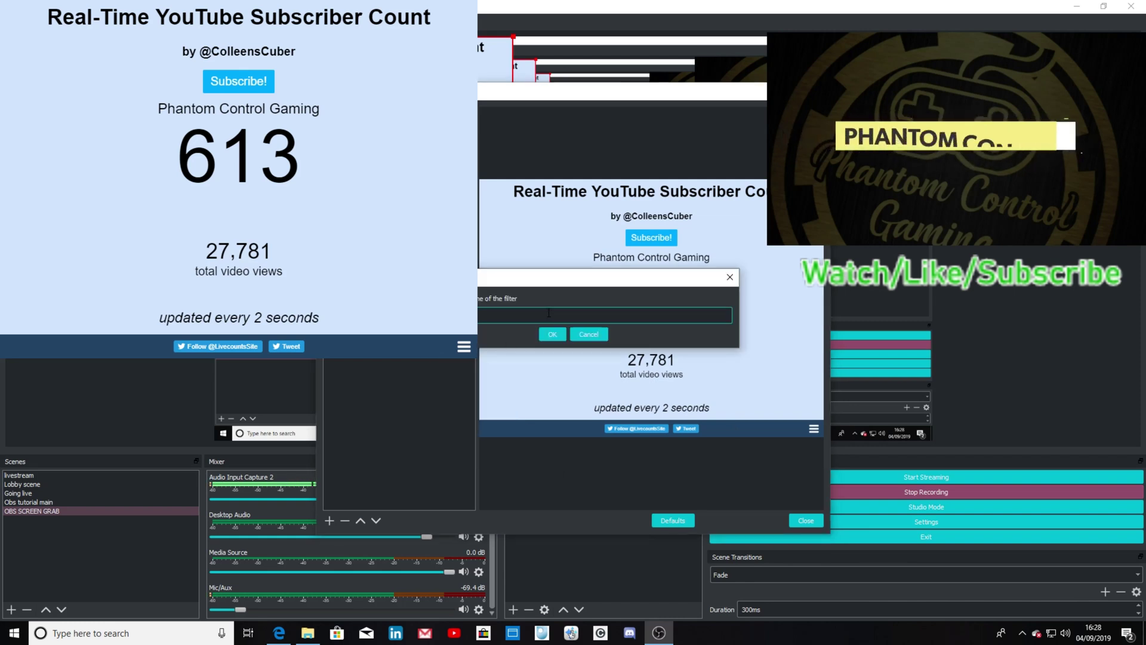
{"action": "left_click", "coordinate": [543, 334]}
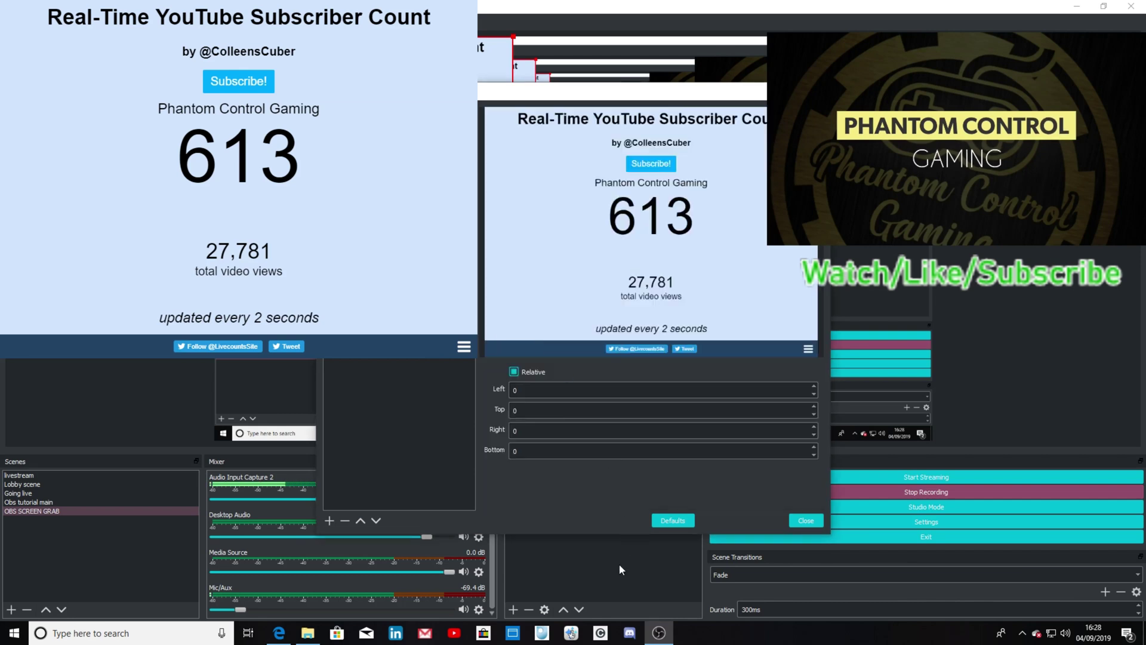
Crop SUBS to Left 175, Top 200, Right 175, Bottom 275, then move it top-left
{"action": "left_click", "coordinate": [548, 434]}
{"action": "type", "text": "275"}
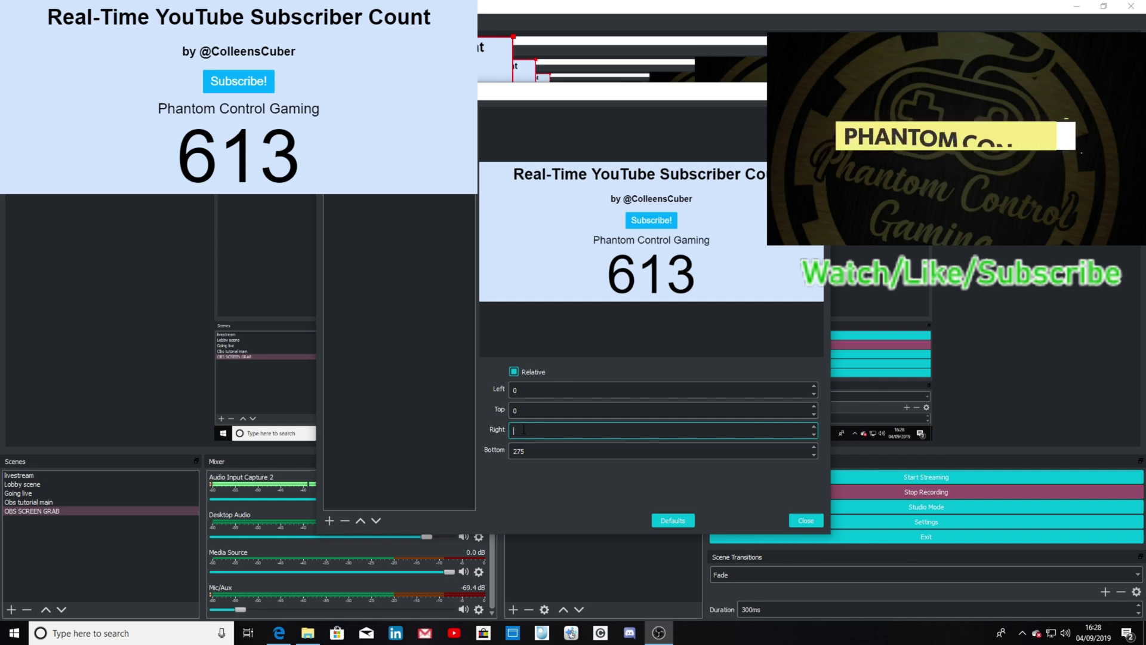
{"action": "type", "text": "175"}
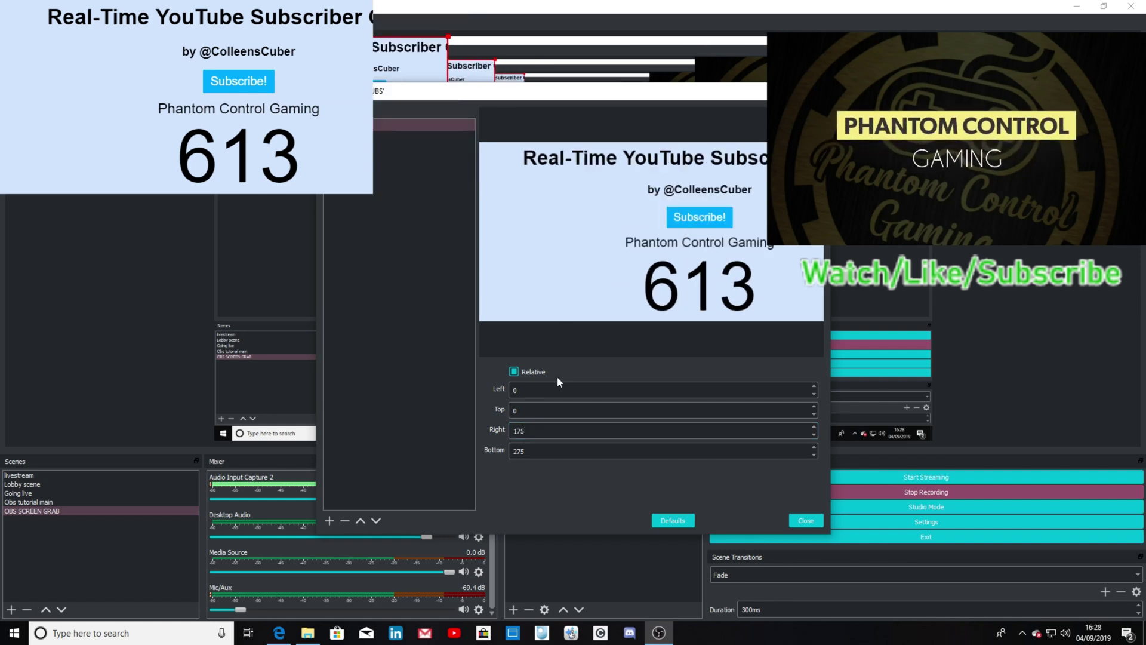
{"action": "left_click", "coordinate": [536, 411]}
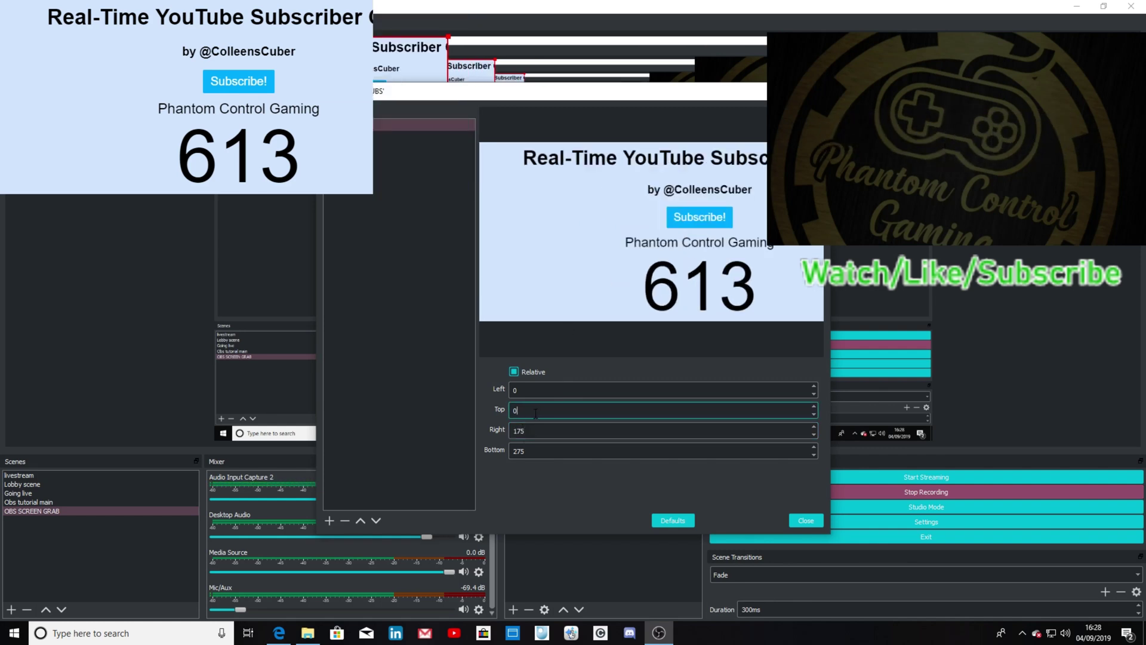
{"action": "type", "text": "200"}
{"action": "left_click", "coordinate": [532, 389]}
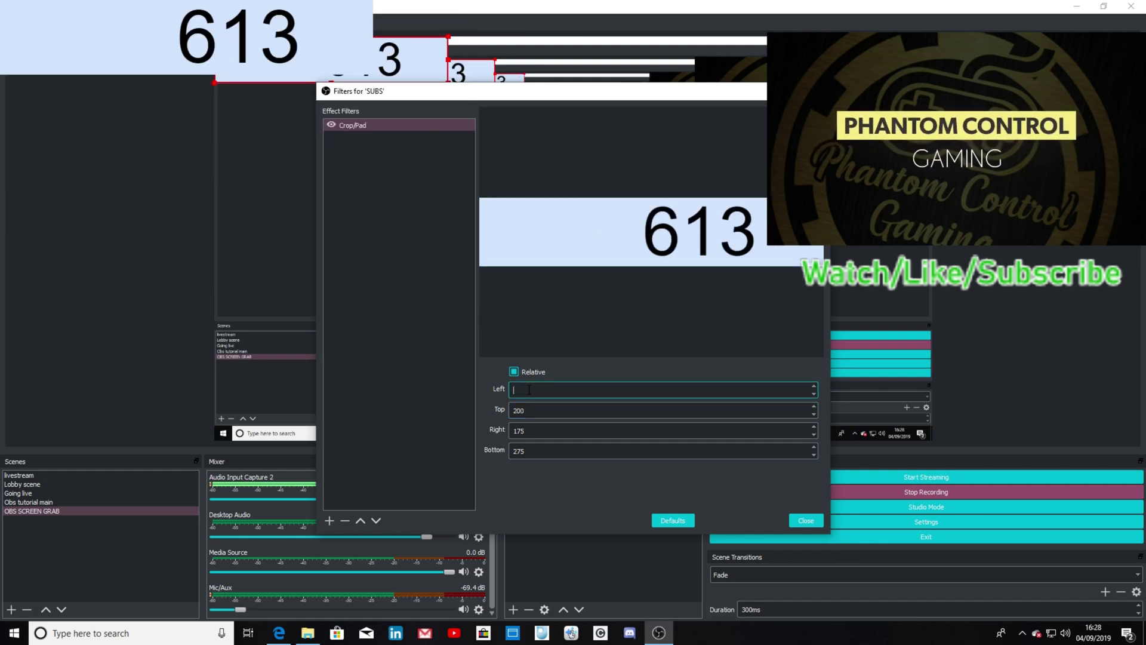
{"action": "type", "text": "175"}
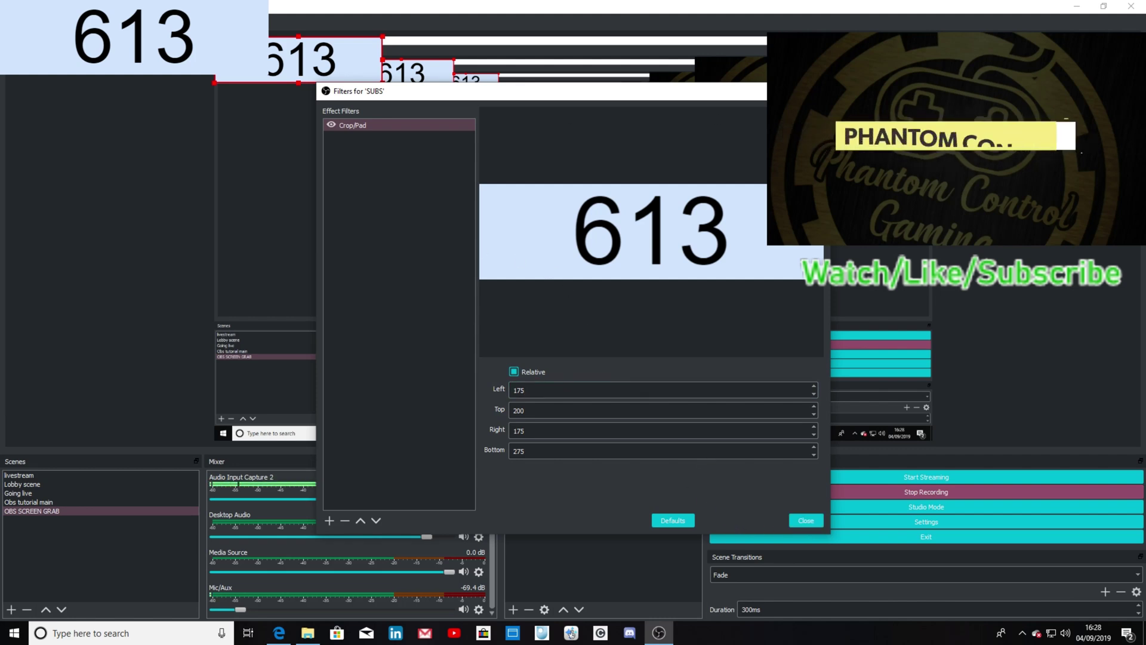
{"action": "key", "text": "Escape"}
{"action": "mouse_move", "coordinate": [329, 66]}
{"action": "left_mouse_down"}
{"action": "mouse_move", "coordinate": [707, 191]}
{"action": "mouse_move", "coordinate": [847, 253]}
{"action": "left_mouse_up"}
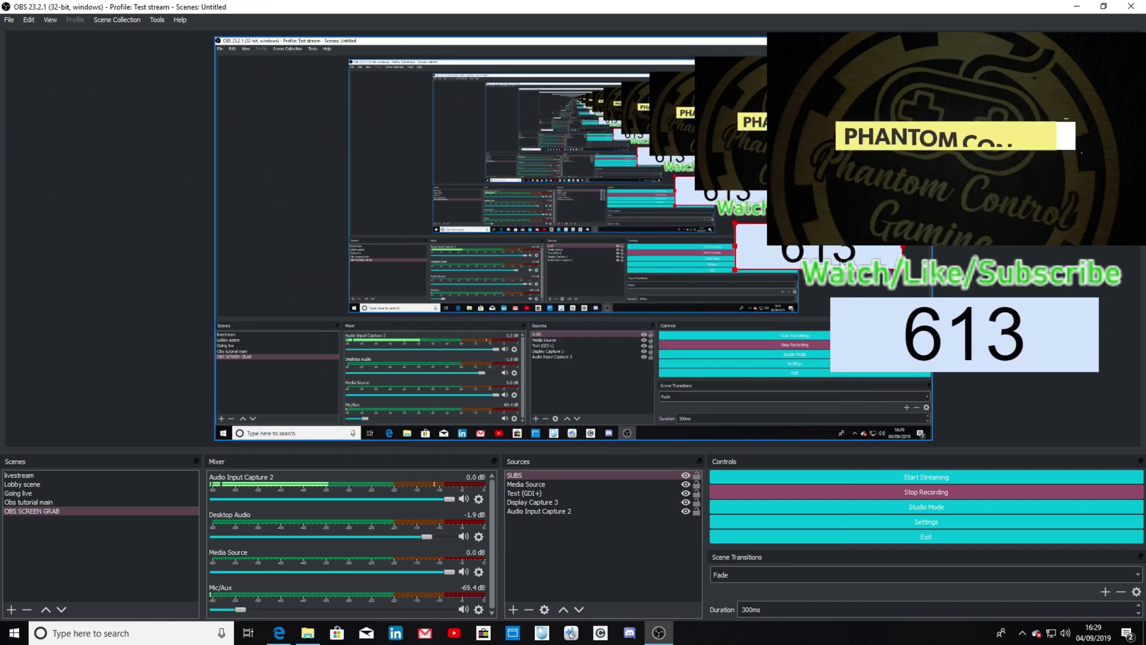
{"action": "mouse_move", "coordinate": [846, 253]}
{"action": "left_mouse_down"}
{"action": "mouse_move", "coordinate": [311, 107]}
{"action": "mouse_move", "coordinate": [325, 83]}
{"action": "left_mouse_up"}
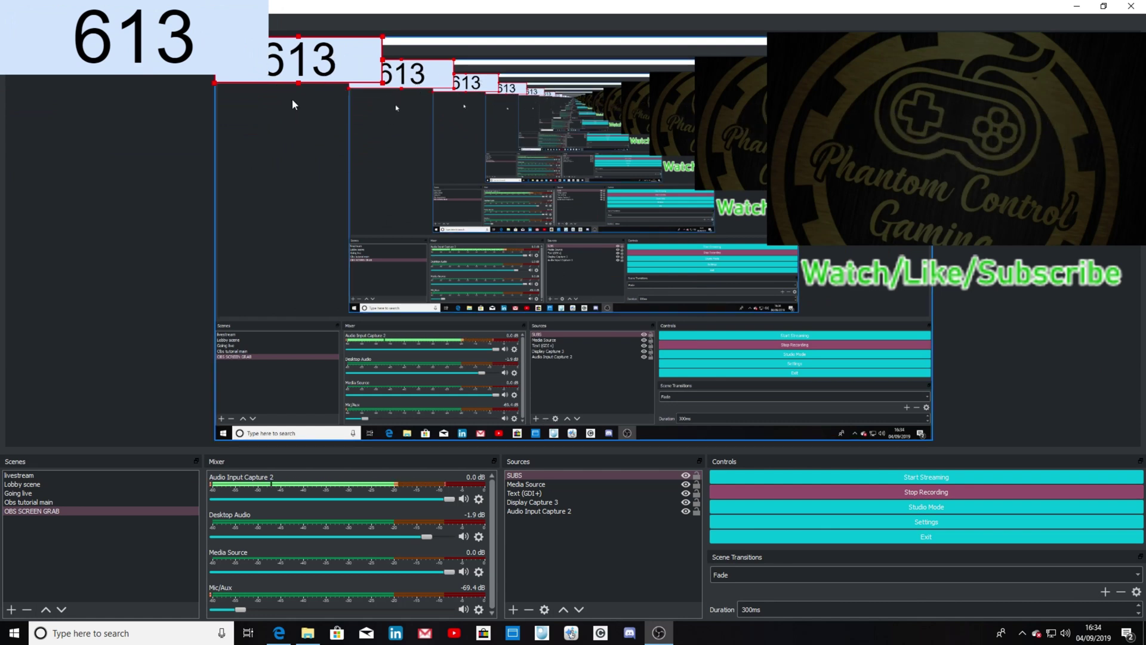
Add a Chroma Key filter to the SUBS source
{"action": "left_click", "coordinate": [530, 474]}
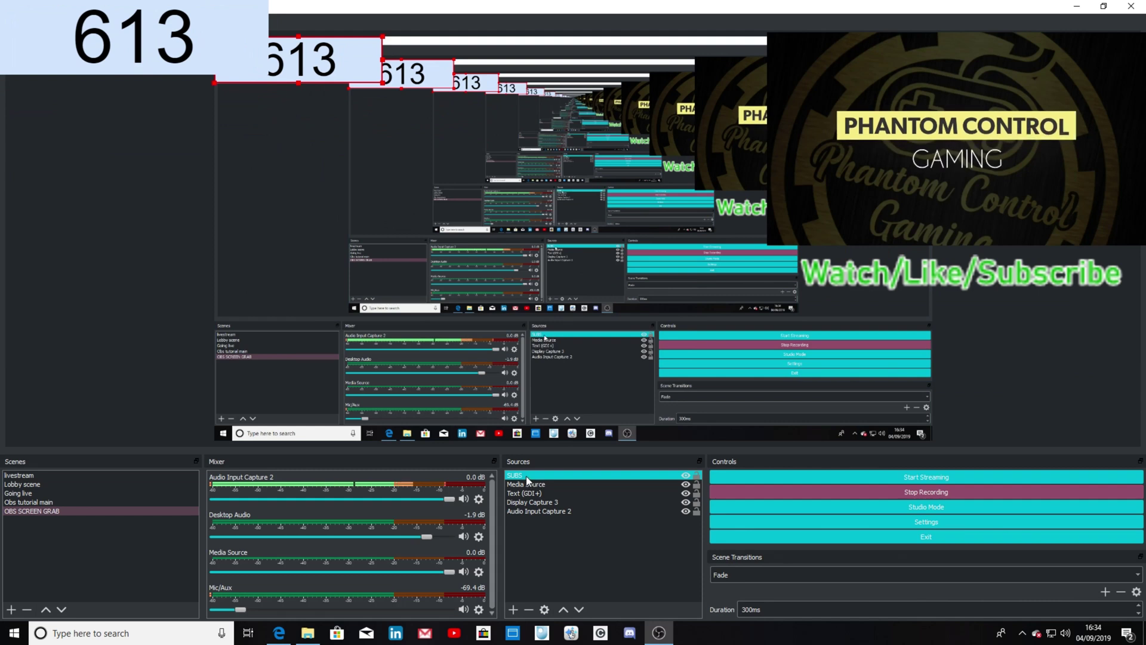
{"action": "right_click", "coordinate": [525, 475]}
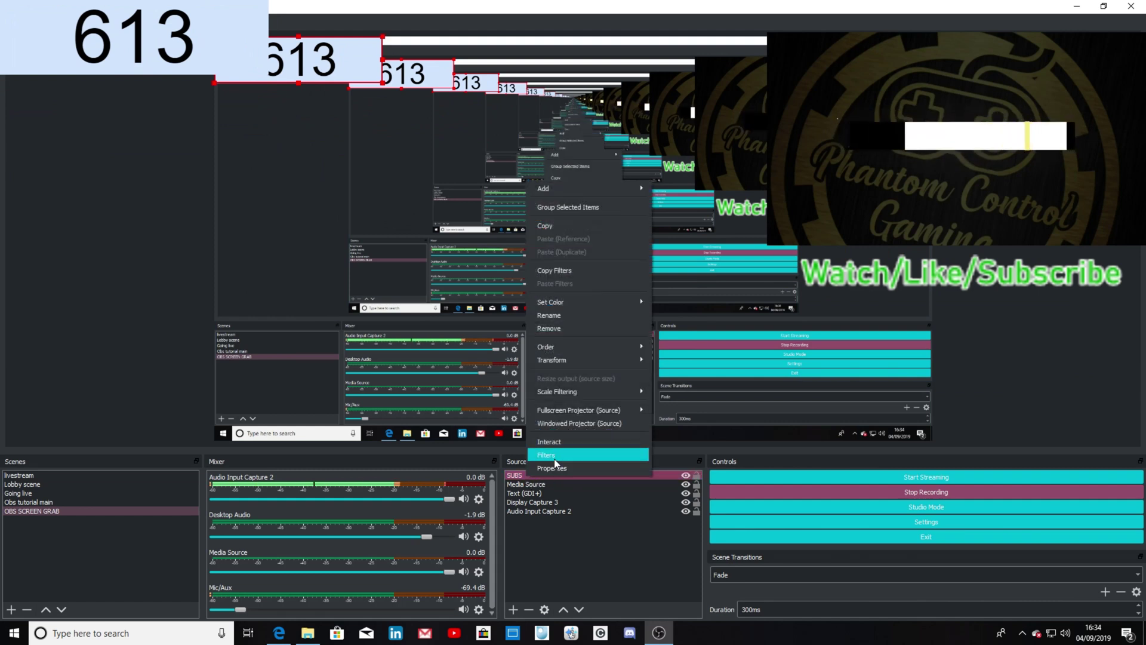
{"action": "left_click", "coordinate": [554, 459]}
{"action": "right_click", "coordinate": [351, 211]}
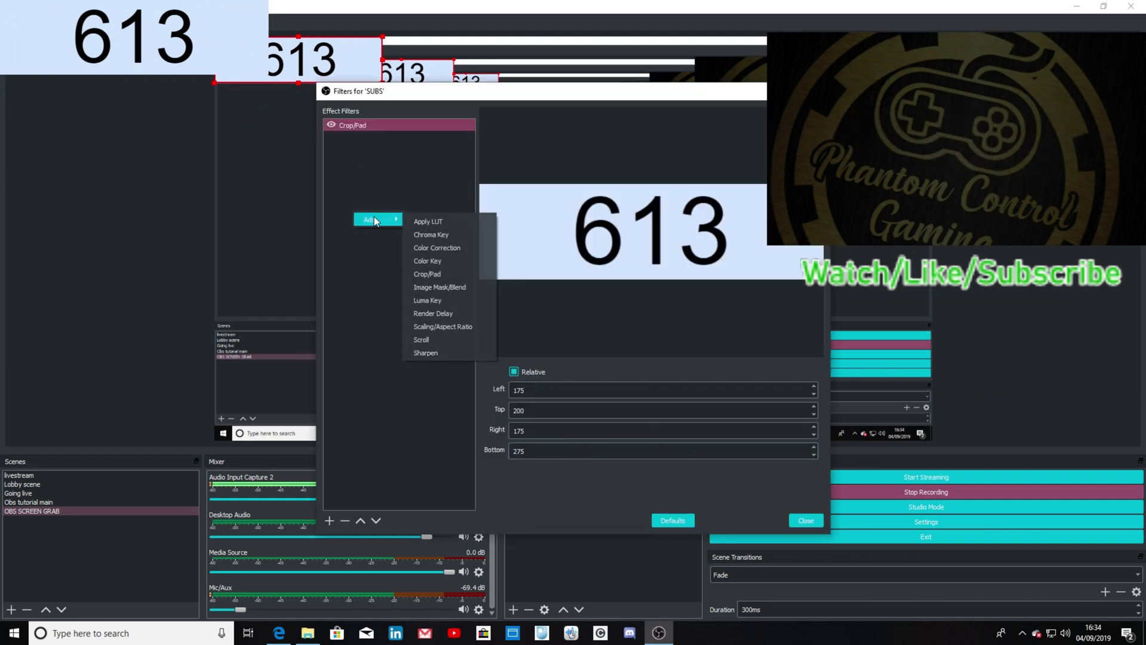
{"action": "left_click", "coordinate": [445, 234]}
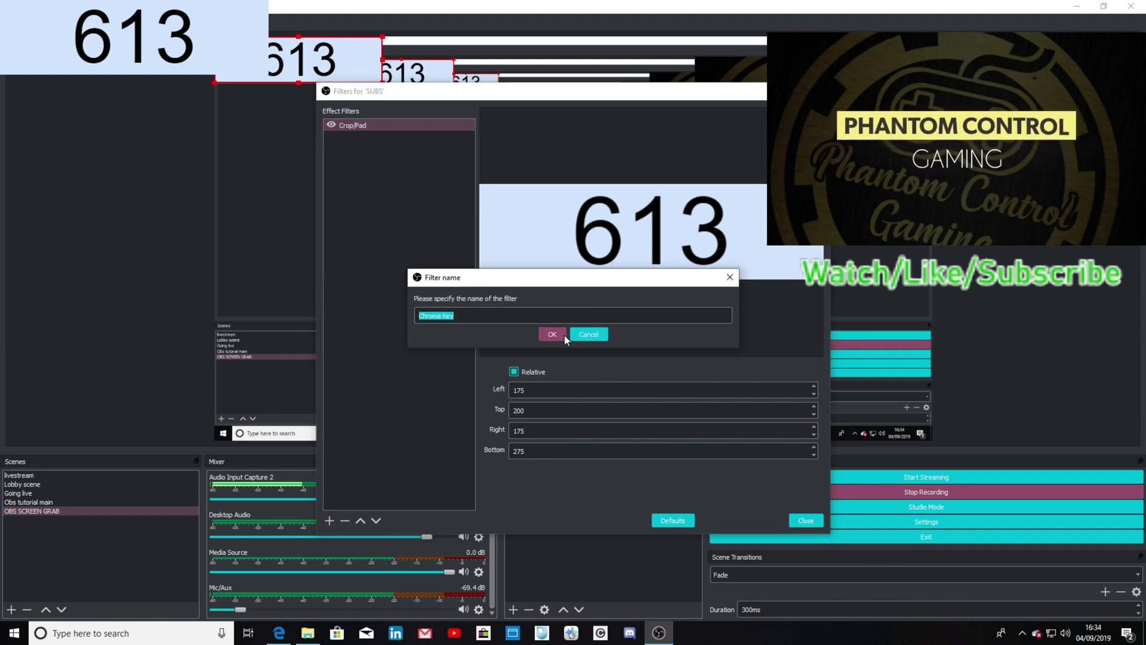
{"action": "left_click", "coordinate": [549, 335]}
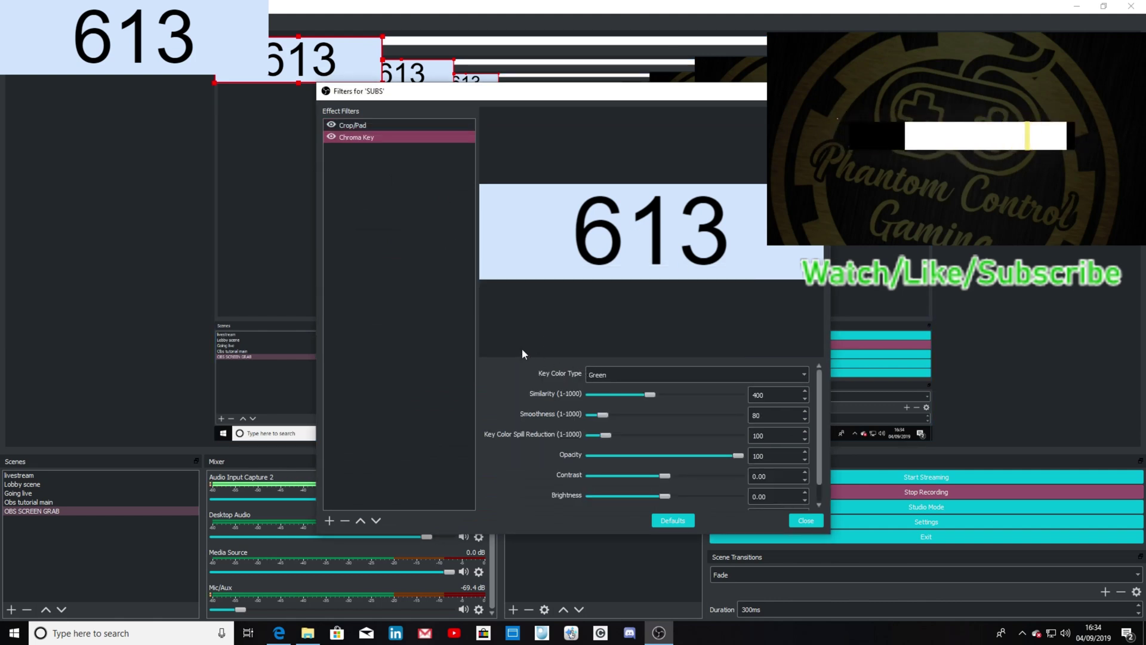
Set the key colour to a custom shade sampled from the count's light blue background
{"action": "left_click", "coordinate": [784, 374]}
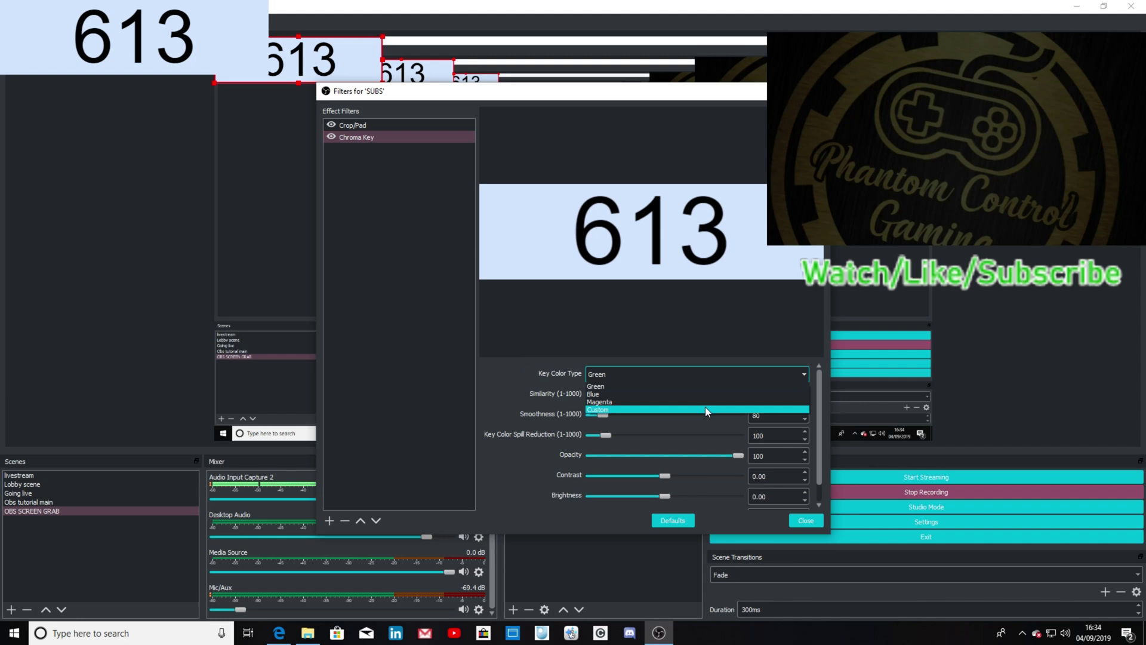
{"action": "left_click", "coordinate": [705, 407]}
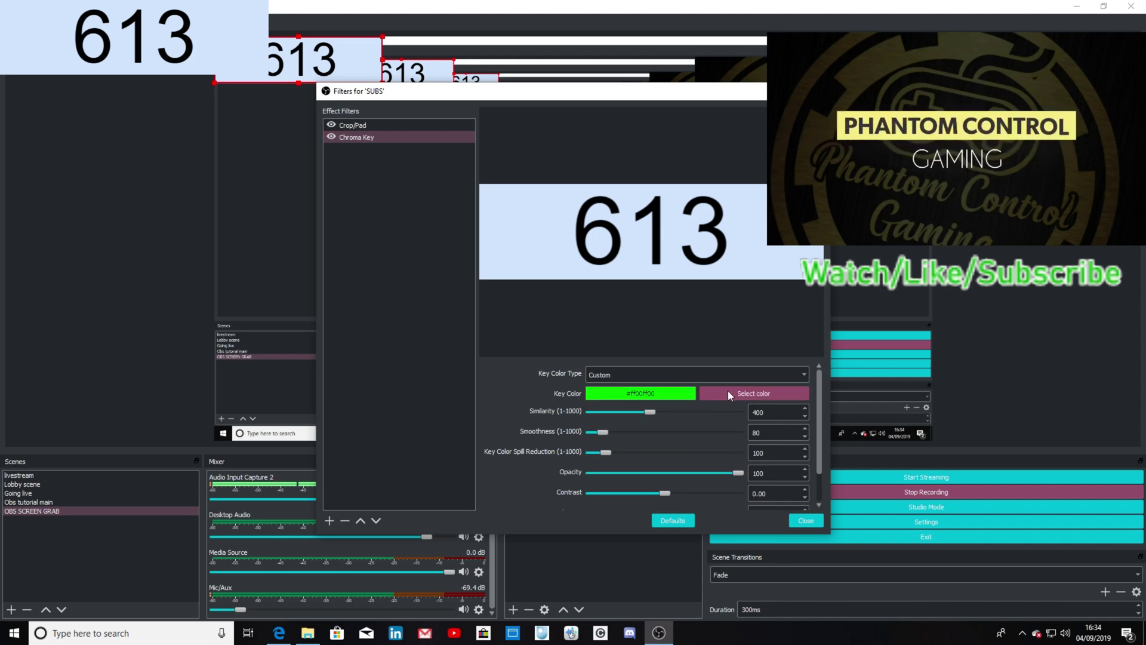
{"action": "left_click", "coordinate": [728, 395]}
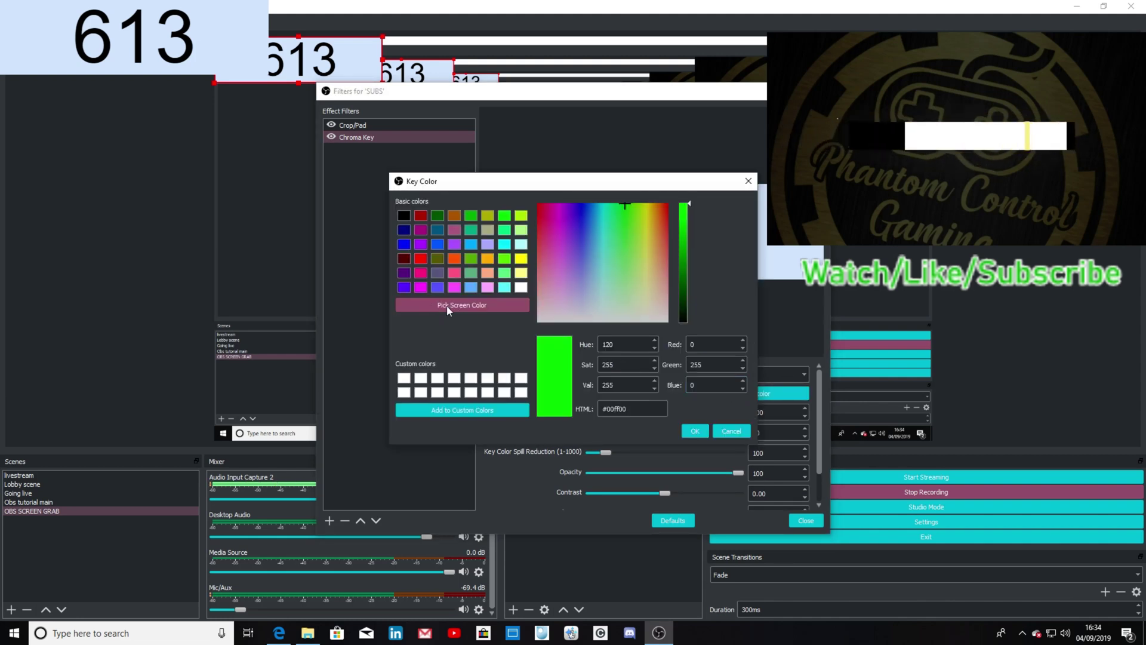
{"action": "left_click", "coordinate": [464, 308]}
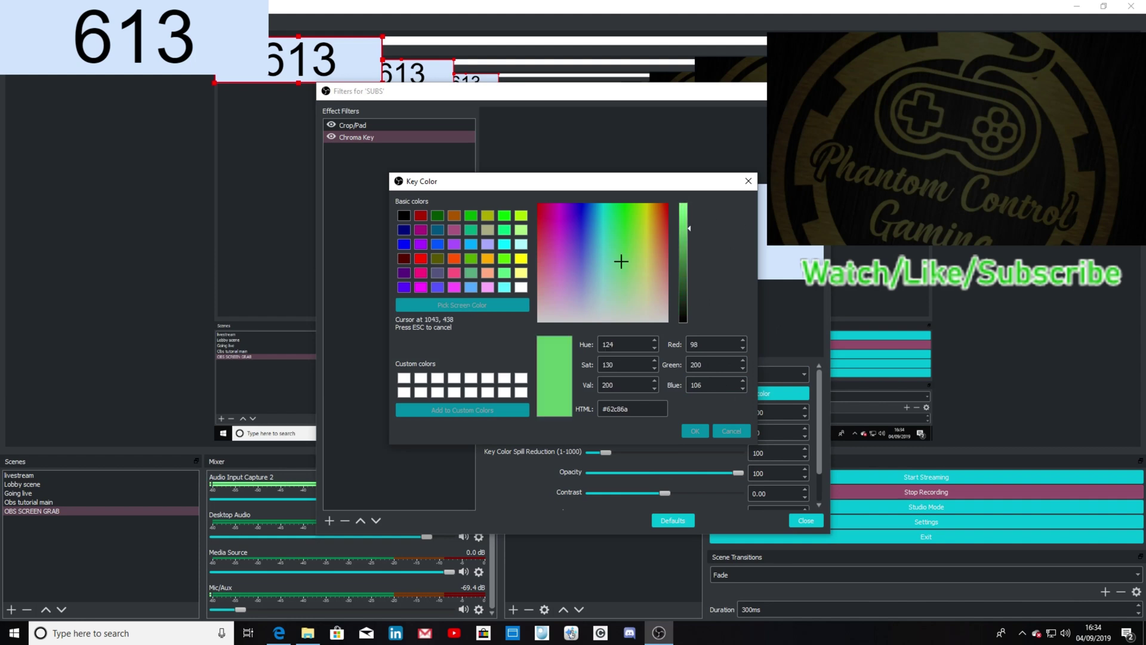
{"action": "left_click", "coordinate": [584, 280]}
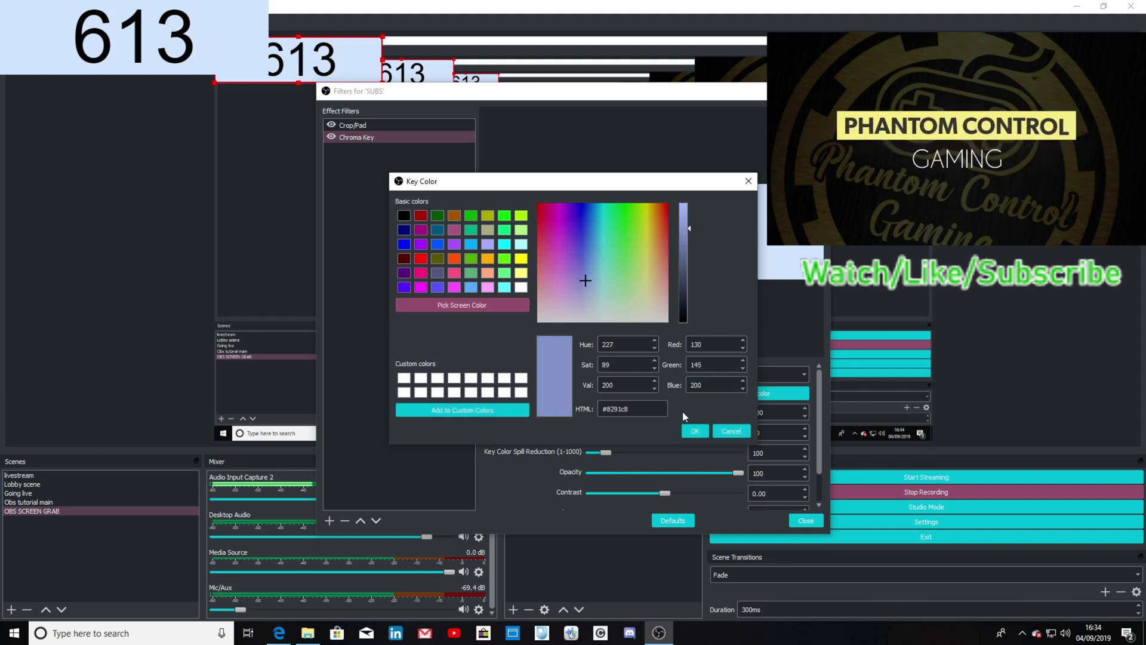
{"action": "left_click", "coordinate": [694, 430]}
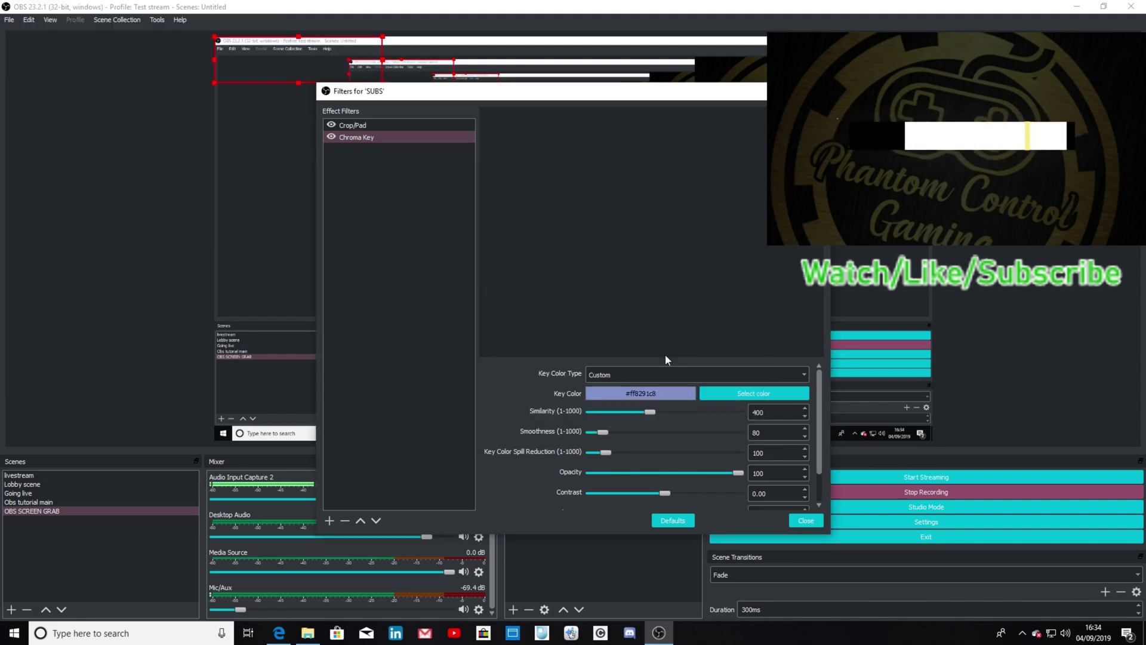
Set chroma key similarity to 54, smoothness to 82 and spill reduction to 1
{"action": "left_click_drag", "start_coordinate": [648, 413], "coordinate": [596, 415]}
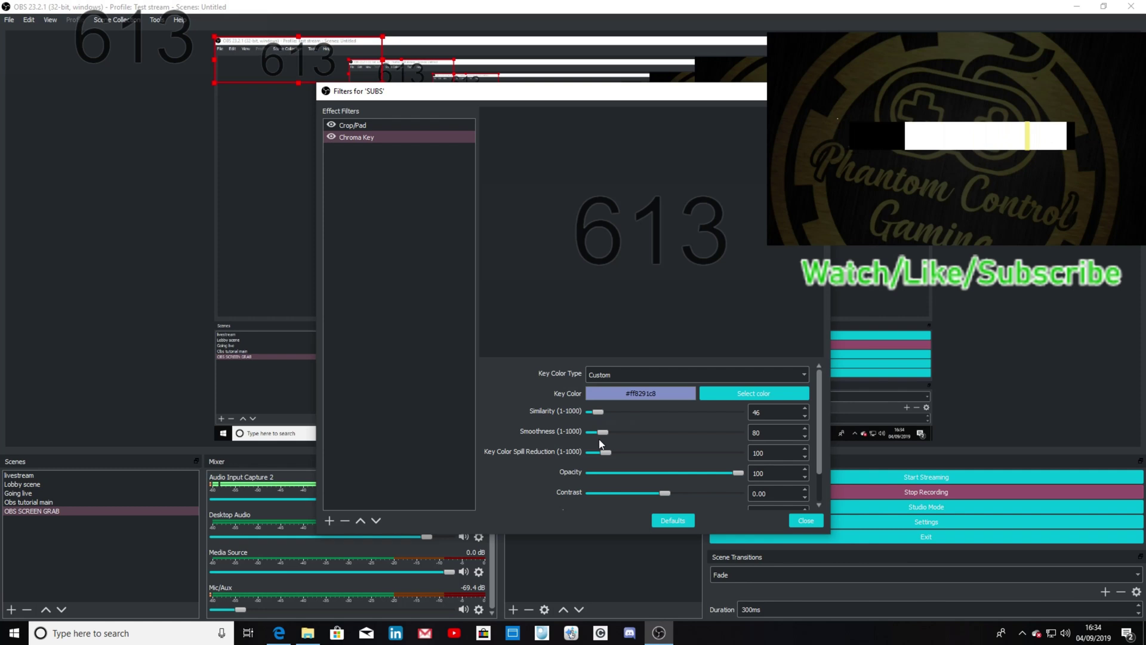
{"action": "left_click_drag", "start_coordinate": [606, 434], "coordinate": [593, 437]}
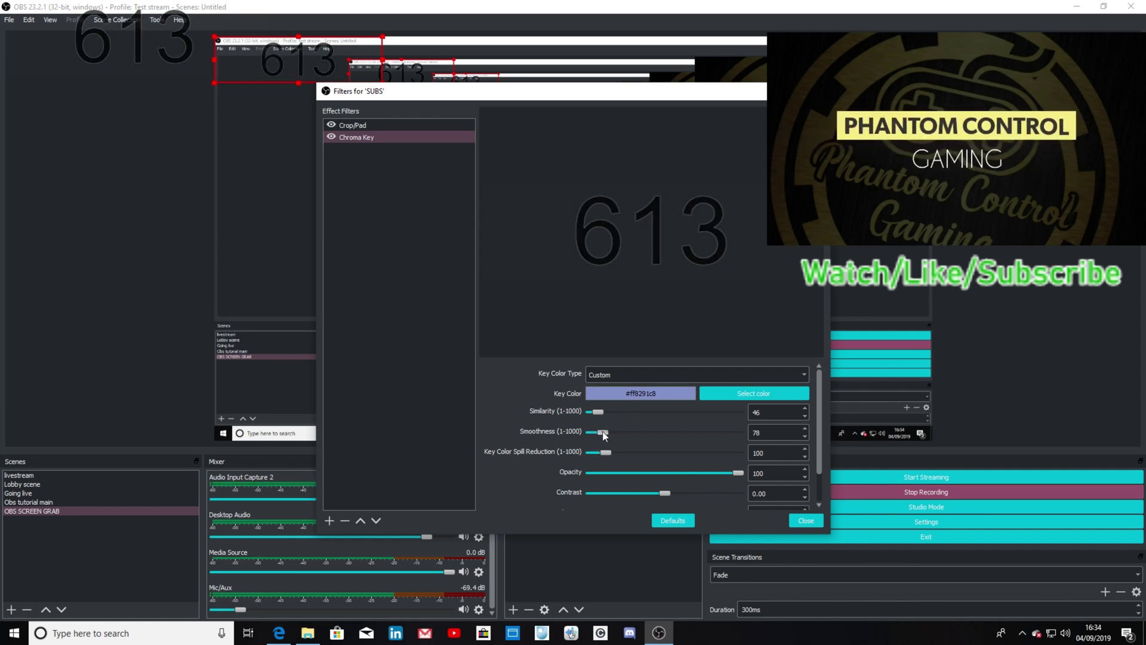
{"action": "left_click_drag", "start_coordinate": [606, 433], "coordinate": [602, 433]}
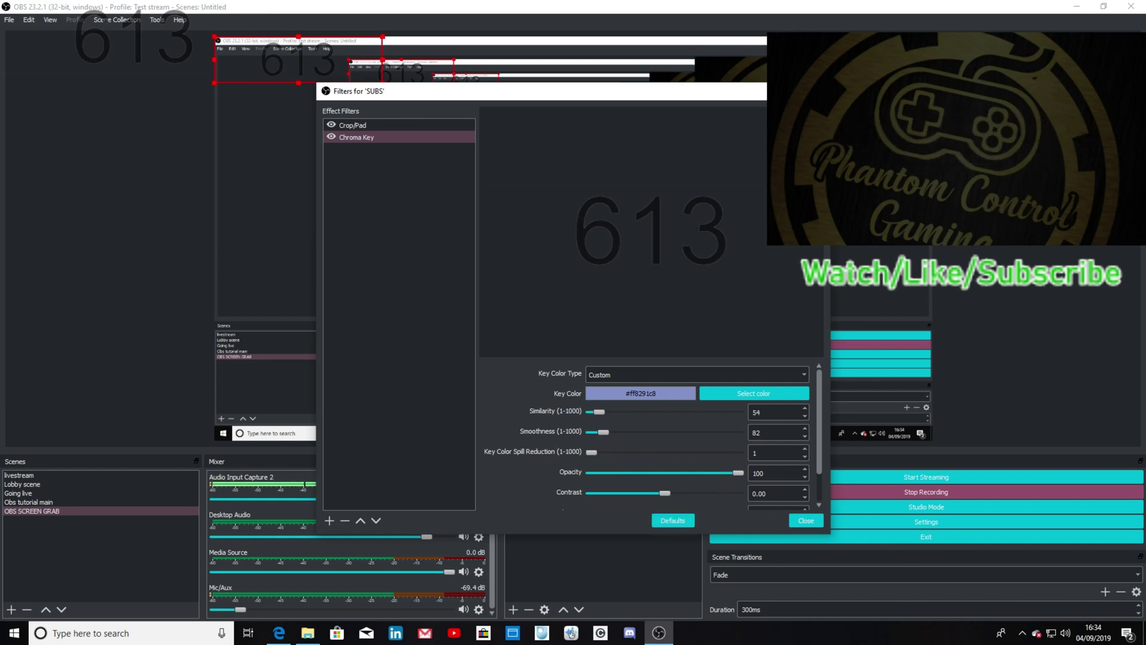
Close the Filters dialog and align the keyed 613 count against the scene's top-left edge
{"action": "left_click", "coordinate": [806, 520]}
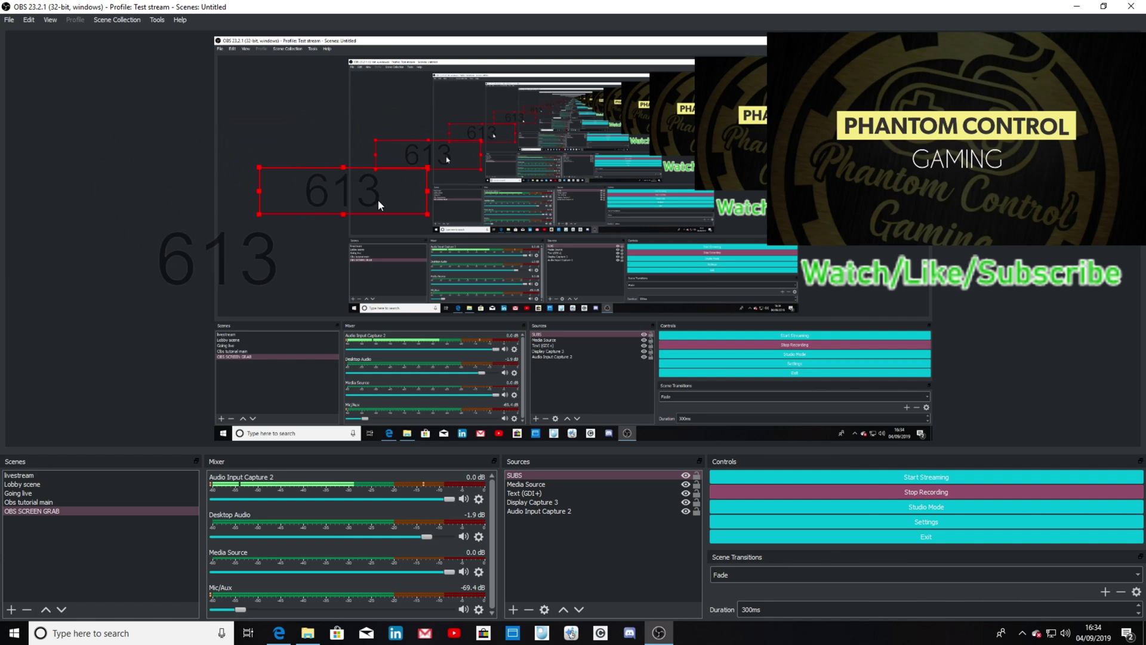
{"action": "left_click_drag", "start_coordinate": [378, 204], "coordinate": [321, 81]}
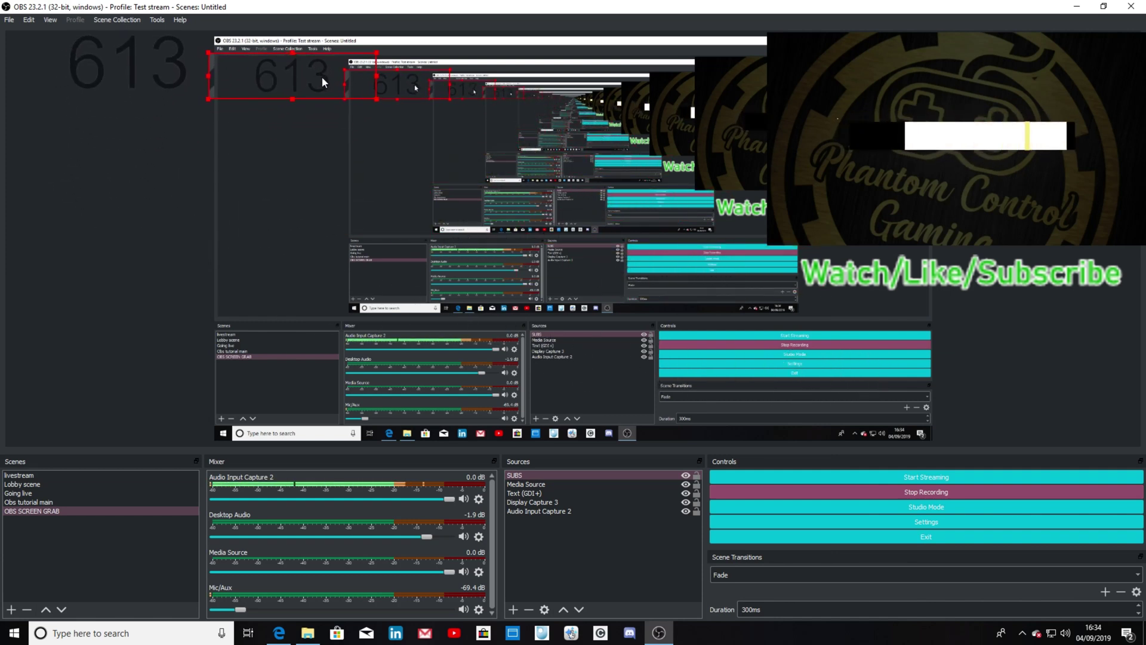
{"action": "left_click_drag", "start_coordinate": [322, 81], "coordinate": [291, 93]}
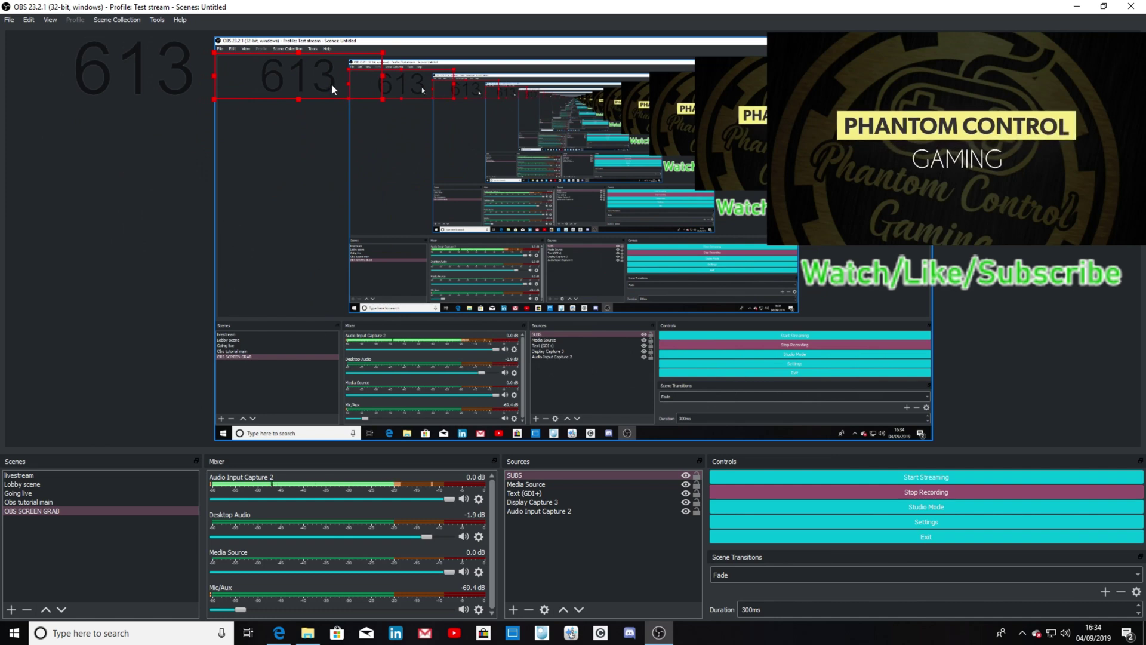
{"action": "left_click_drag", "start_coordinate": [332, 84], "coordinate": [849, 257]}
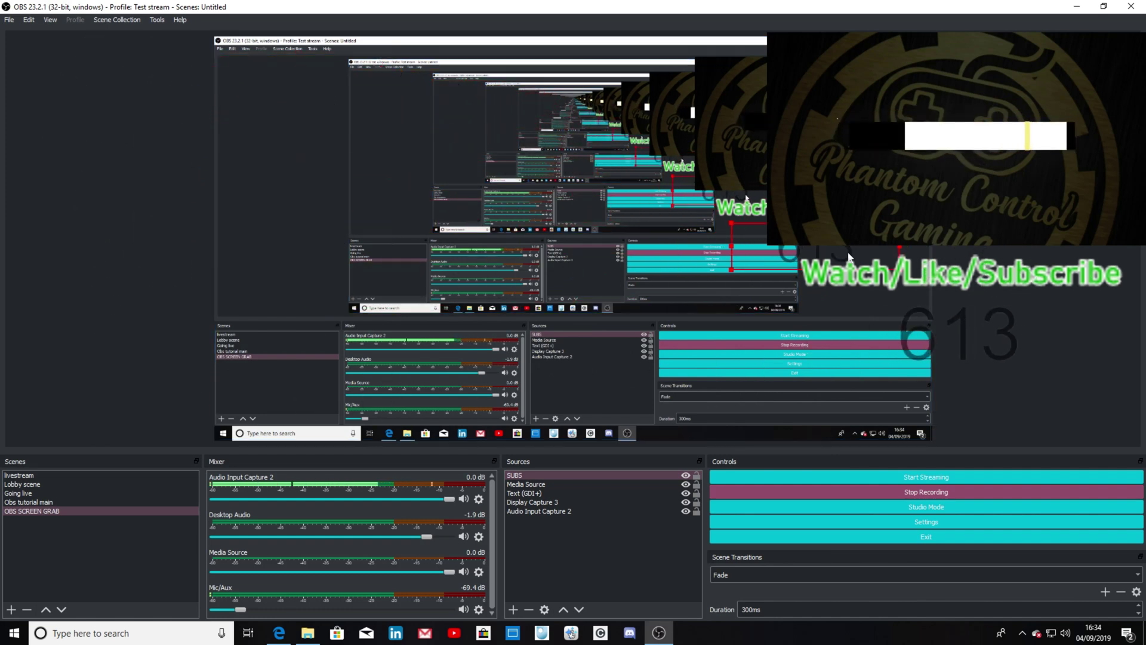
{"action": "left_click_drag", "start_coordinate": [849, 258], "coordinate": [344, 91]}
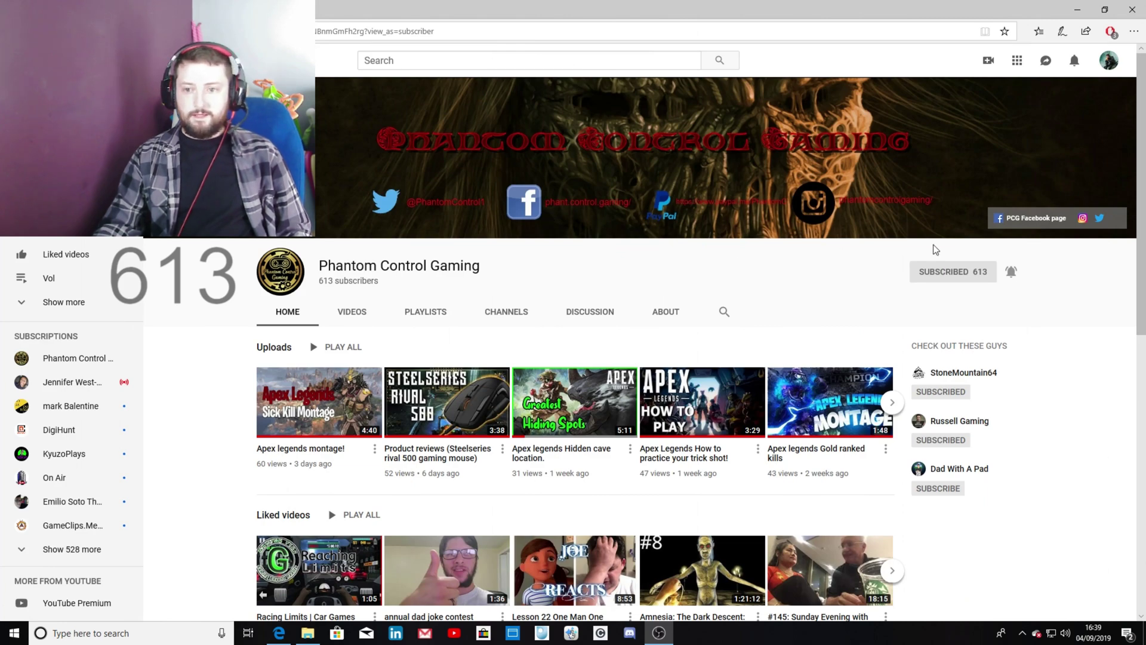
{"action": "left_click", "coordinate": [944, 272]}
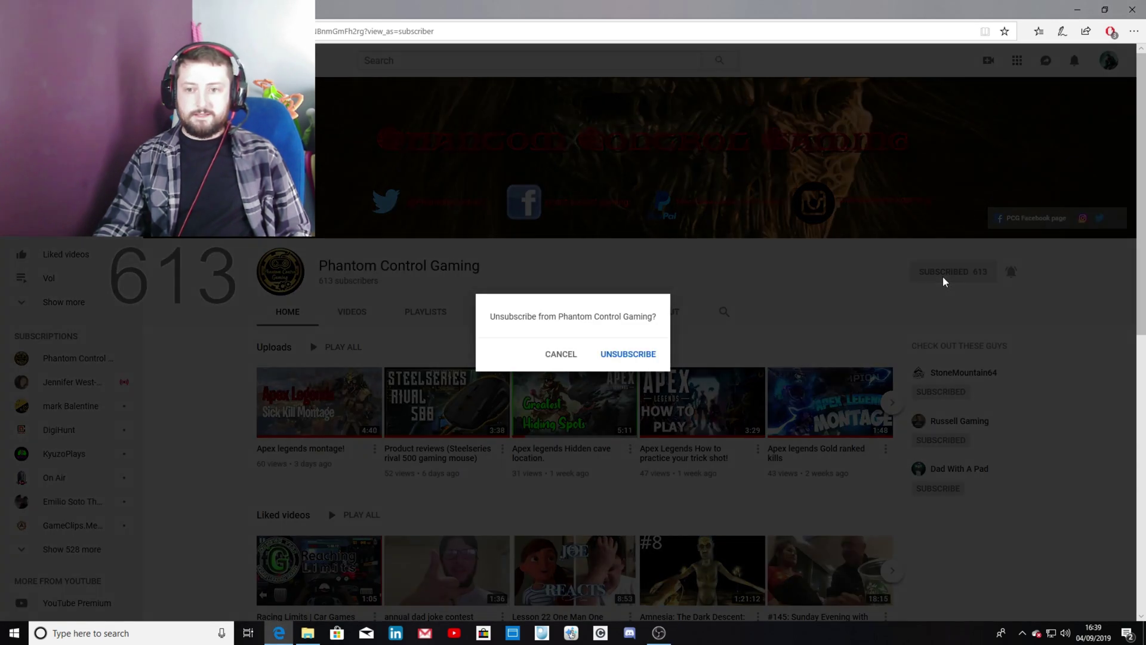
{"action": "left_click", "coordinate": [645, 358]}
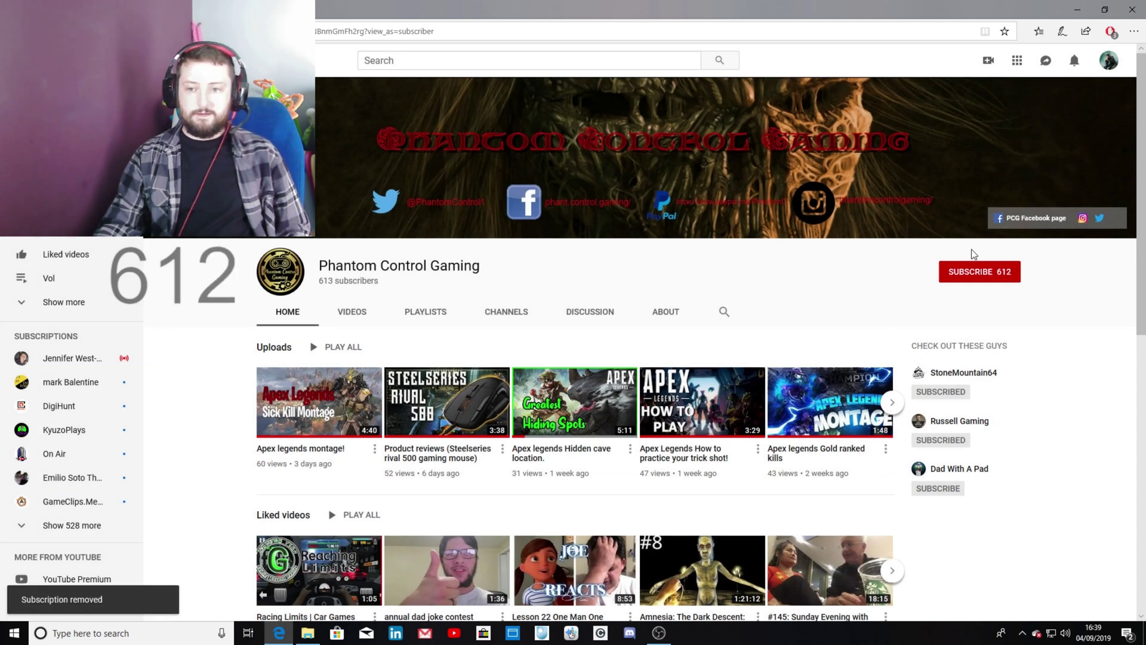
{"action": "left_click", "coordinate": [975, 274]}
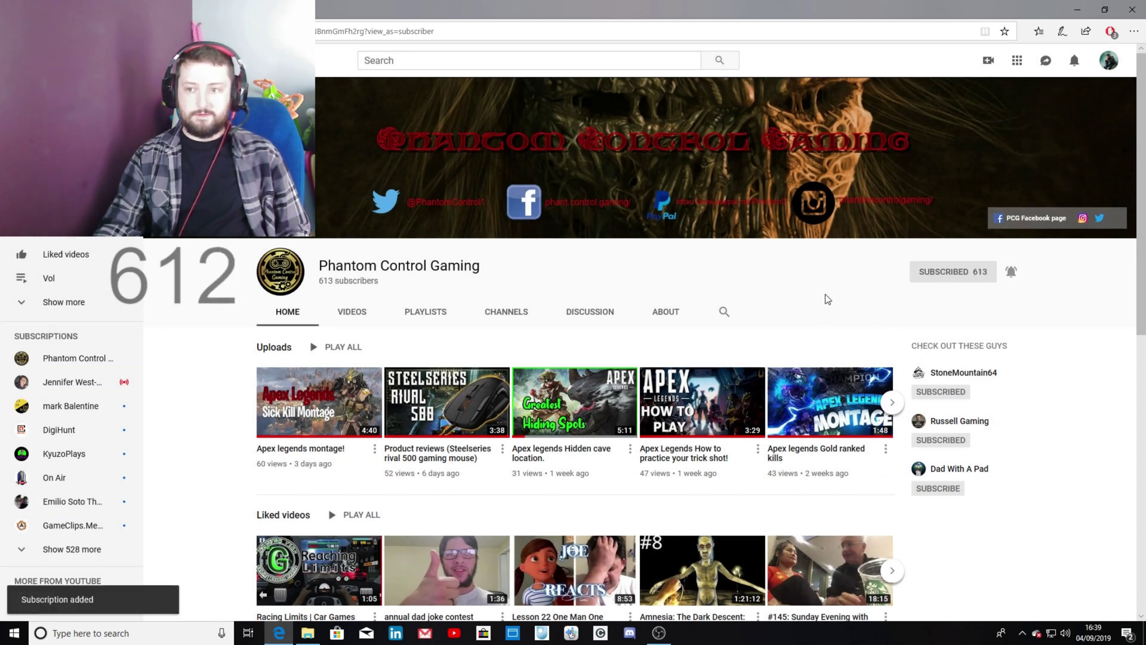